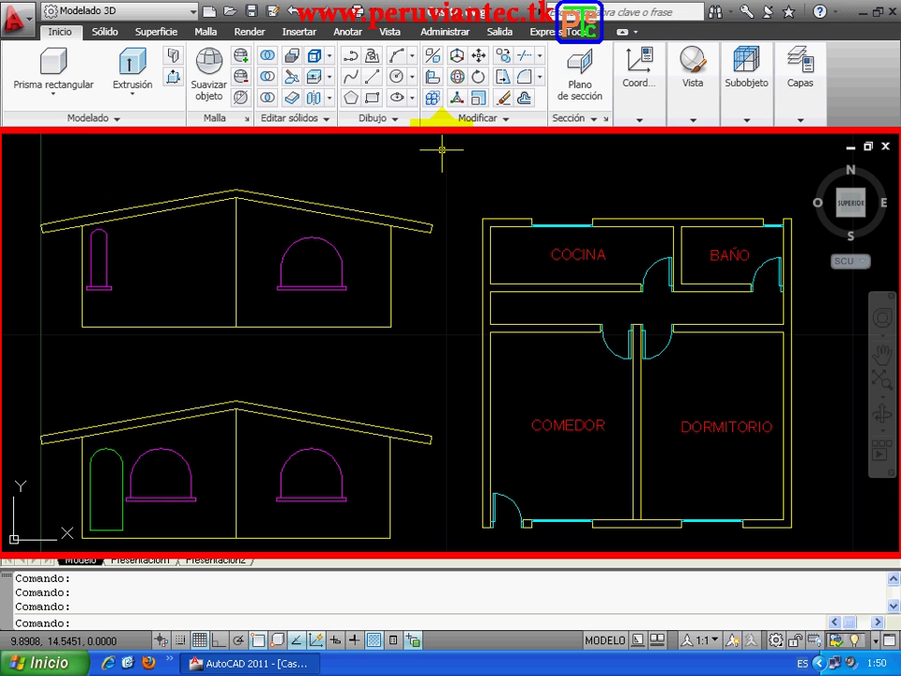
Trace a closed polyline through the floor plan's four outer wall corners.
left_click(351, 56)
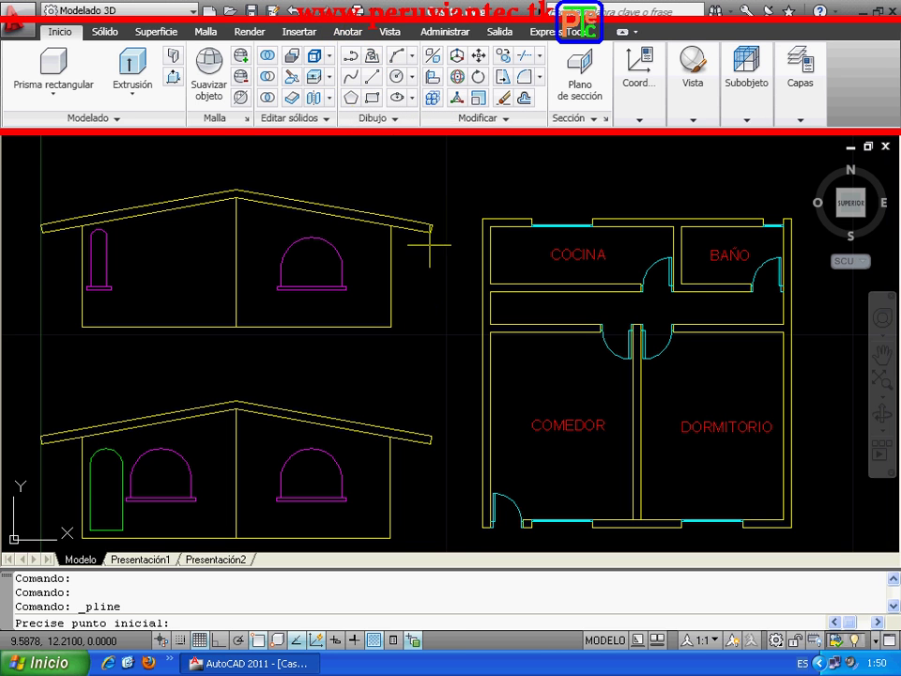
left_click(481, 219)
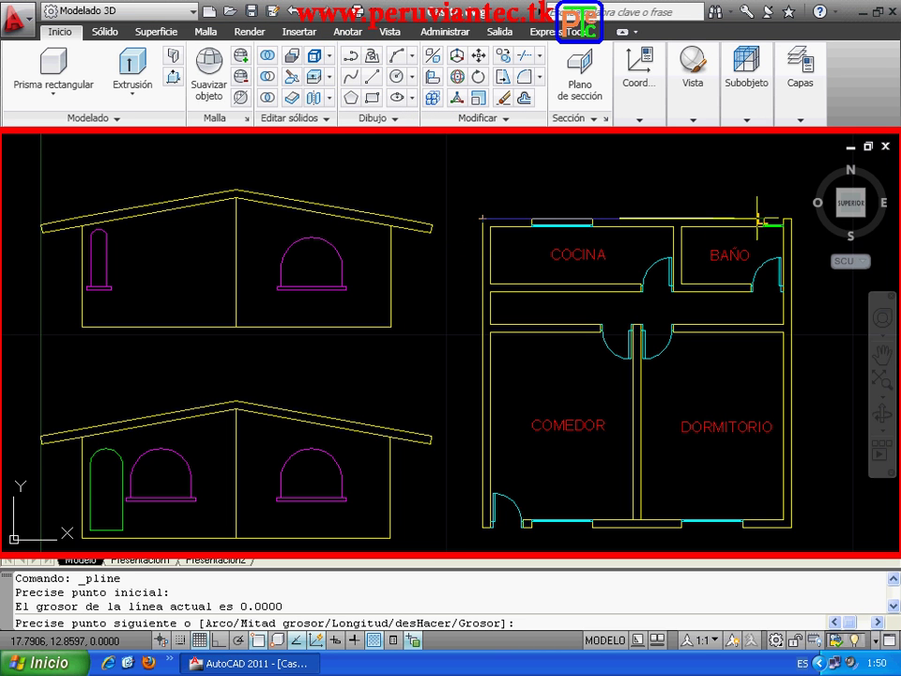
left_click(791, 218)
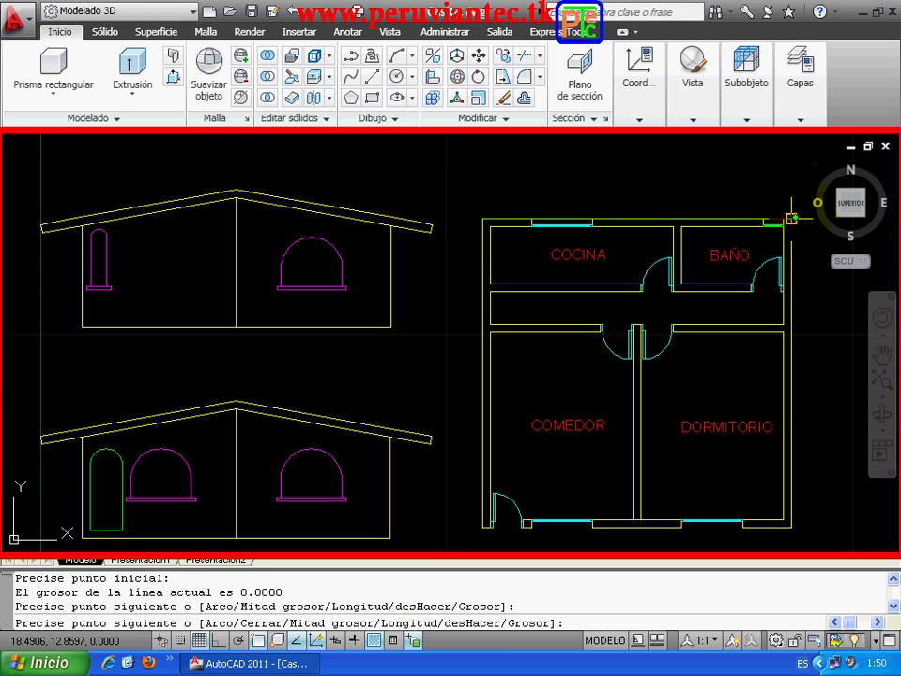
left_click(791, 527)
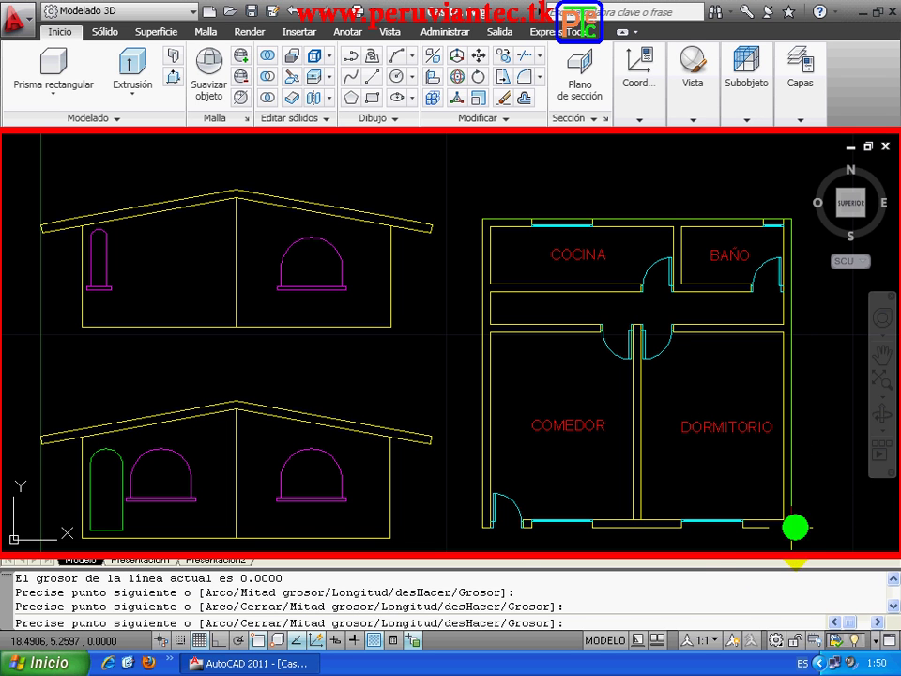
left_click(481, 527)
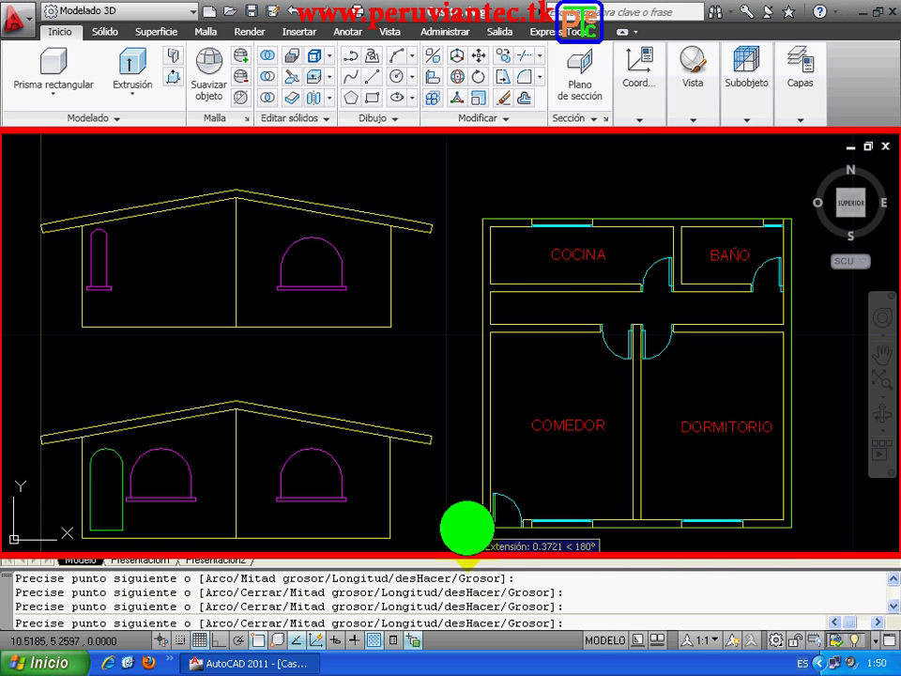
right_click(464, 392)
left_click(500, 201)
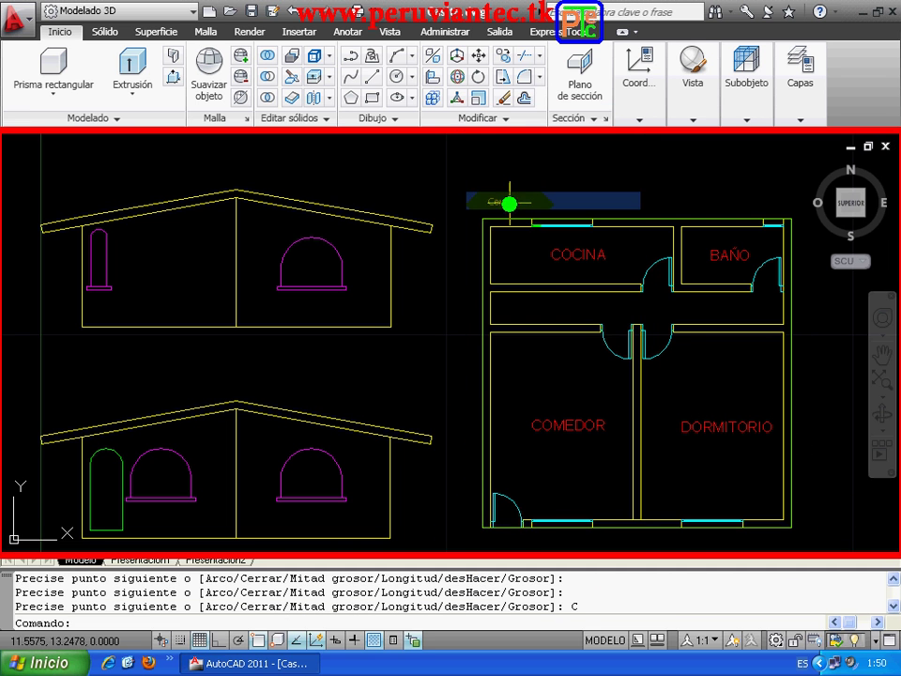
left_click(351, 61)
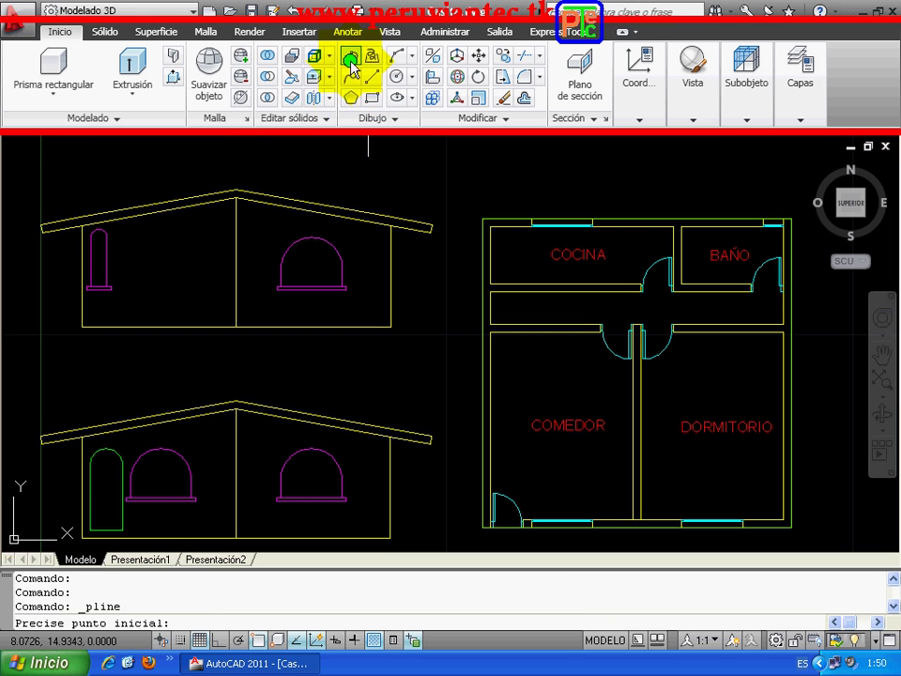
Outline the lower elevation's walls and roof edge as a closed polyline.
left_click(236, 408)
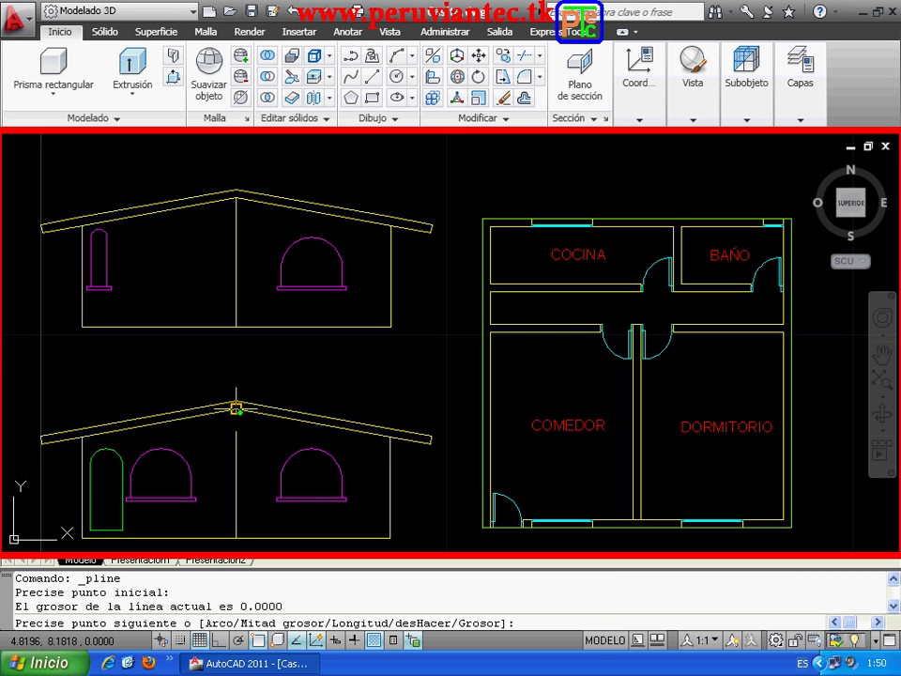
left_click(389, 440)
left_click(389, 537)
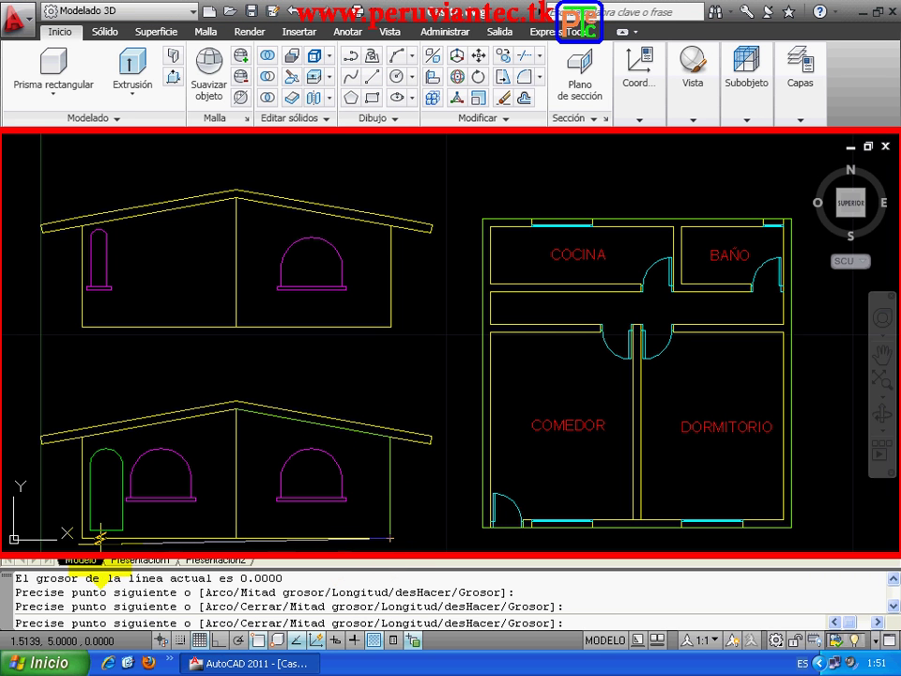
left_click(82, 537)
left_click(83, 434)
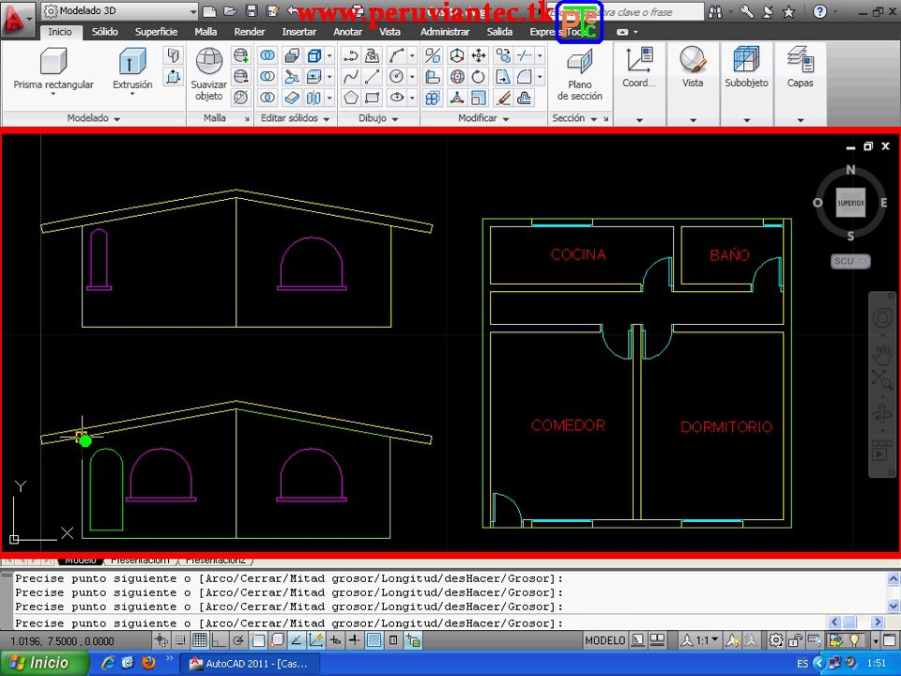
right_click(180, 377)
left_click(191, 463)
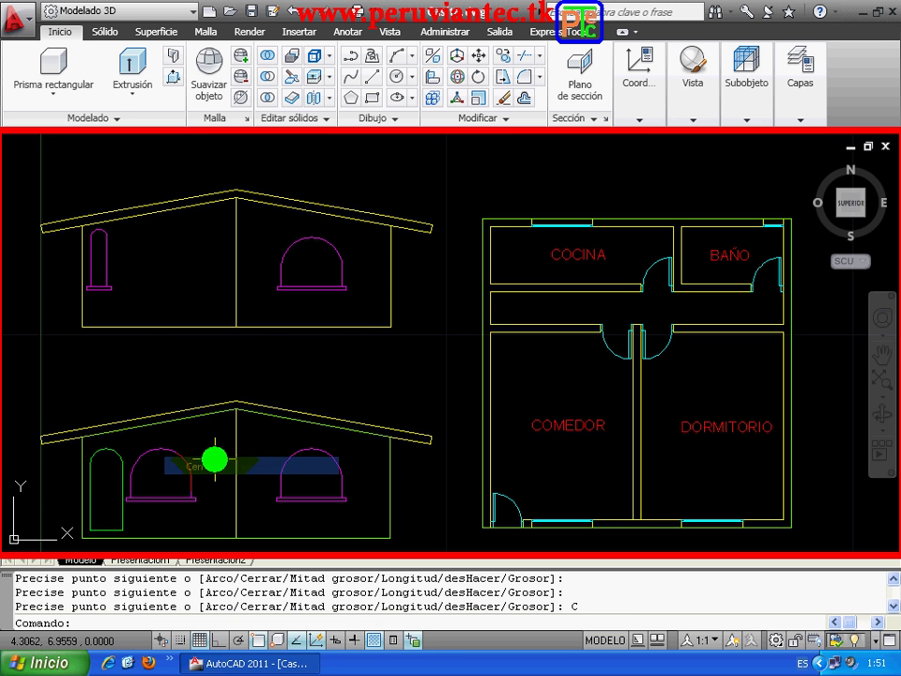
Trace a new polyline along the roof slab from the apex to both roof ends.
left_click(350, 54)
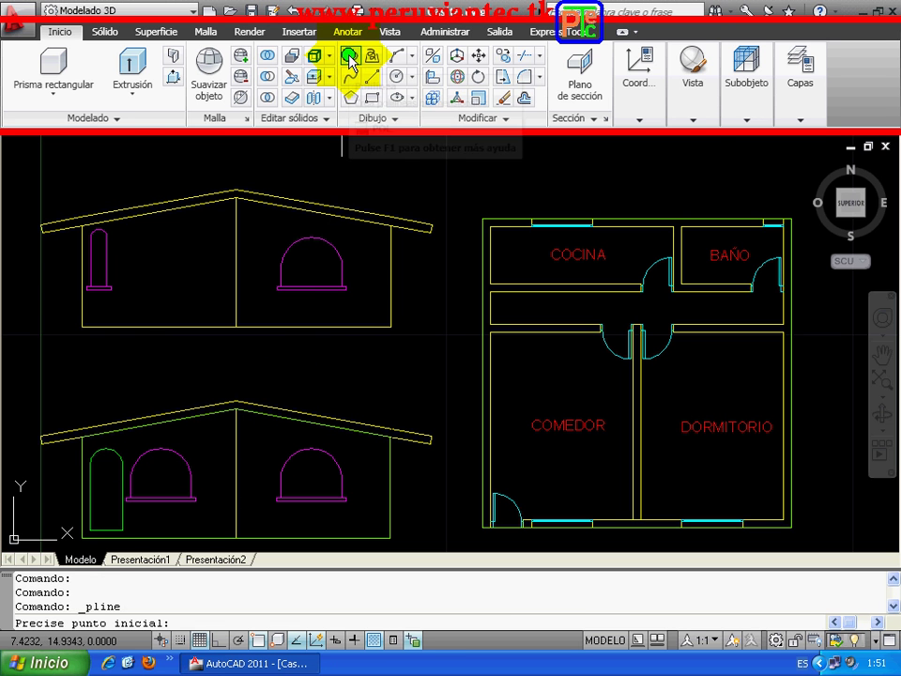
left_click(235, 408)
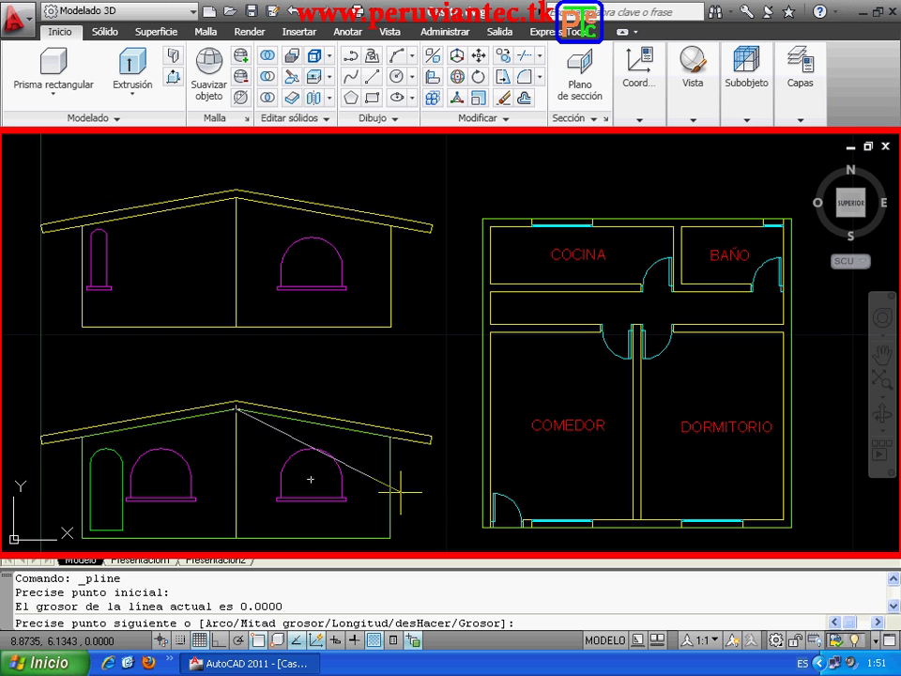
left_click(429, 438)
left_click(430, 435)
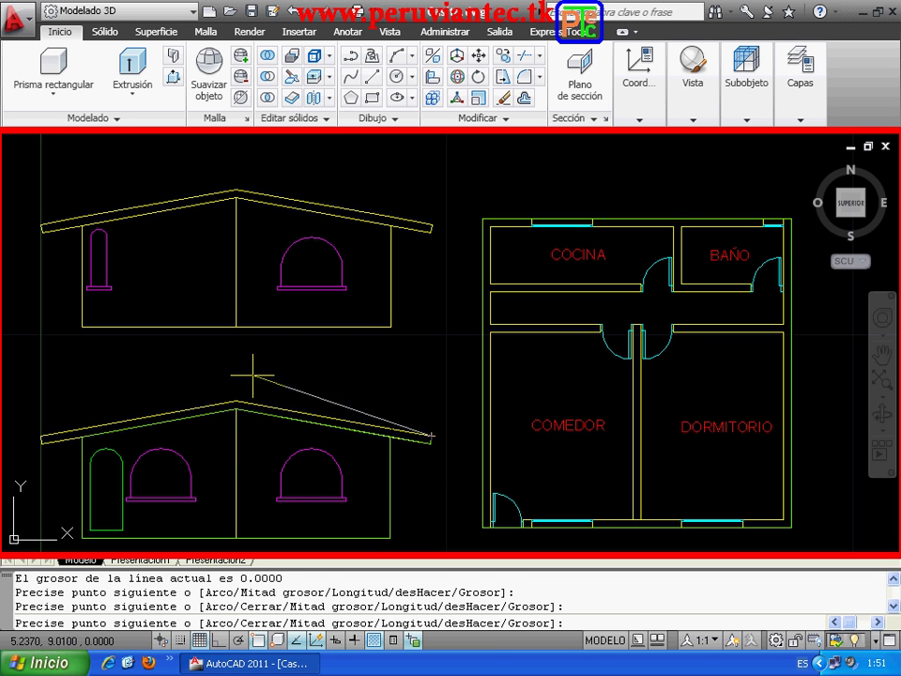
left_click(236, 400)
left_click(39, 435)
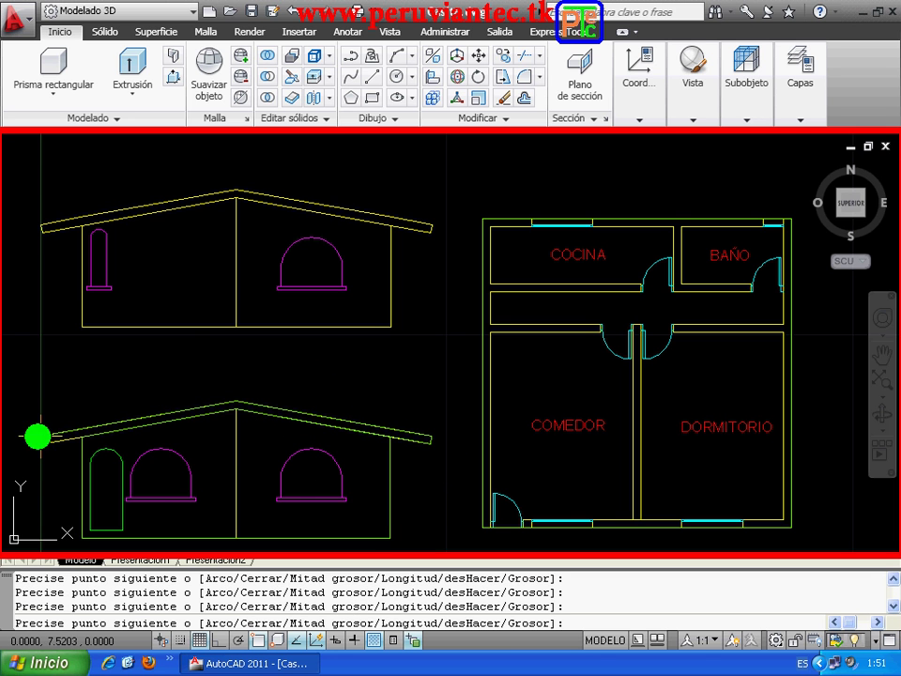
Close the roof slab polyline with Cerrar and orbit the view to tilt the drawings.
right_click(43, 490)
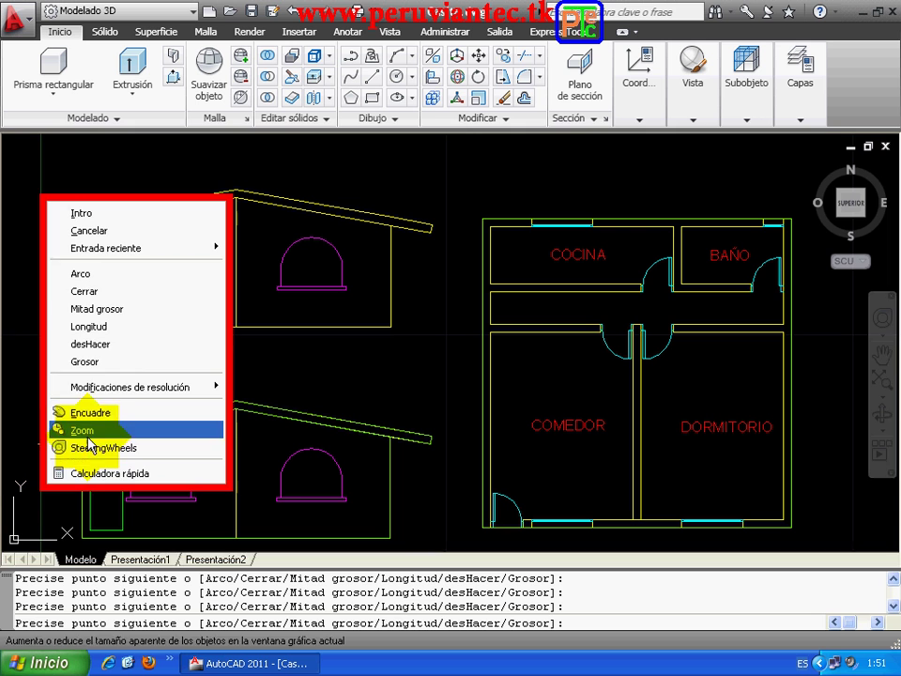
left_click(137, 298)
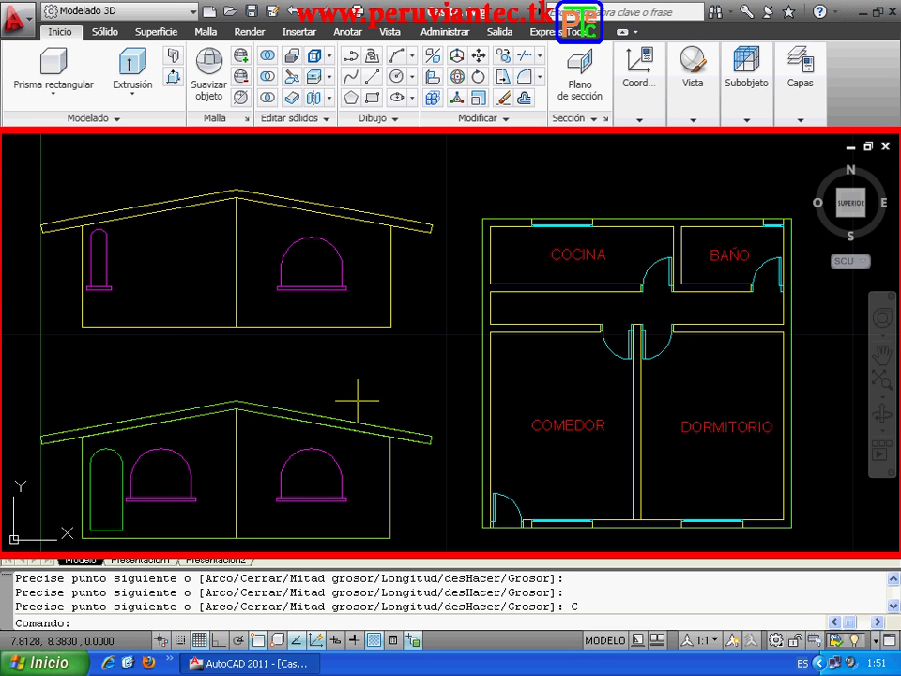
left_click(882, 418)
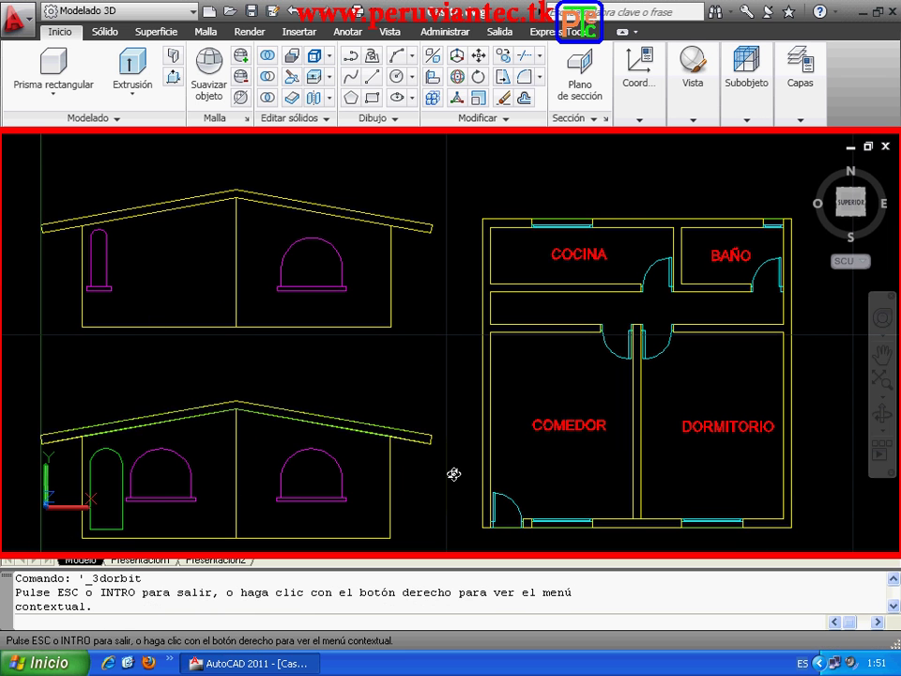
left_click_drag(453, 474, 465, 410)
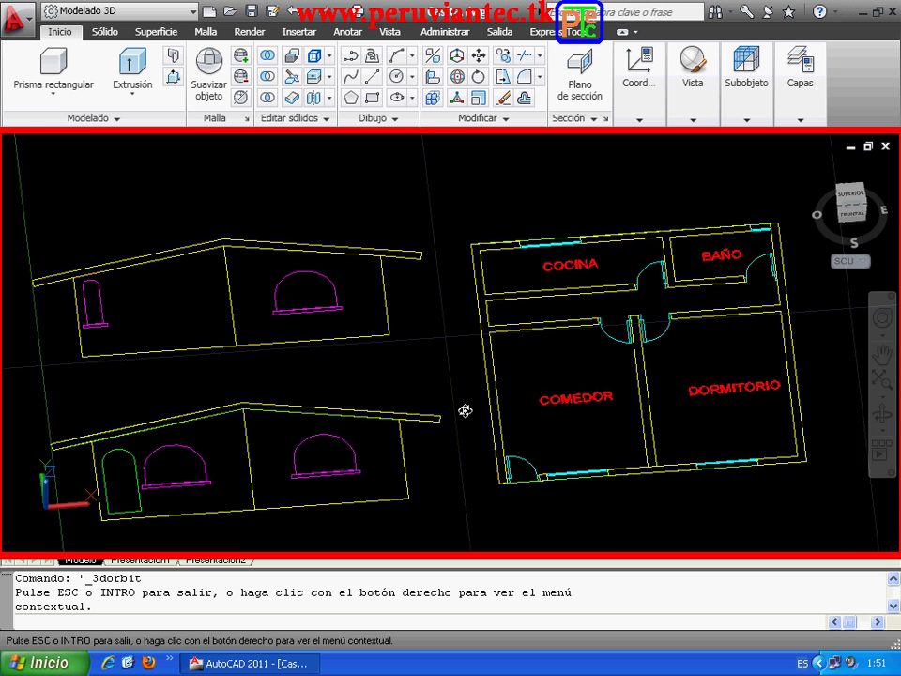
left_click_drag(464, 410, 454, 362)
right_click(453, 349)
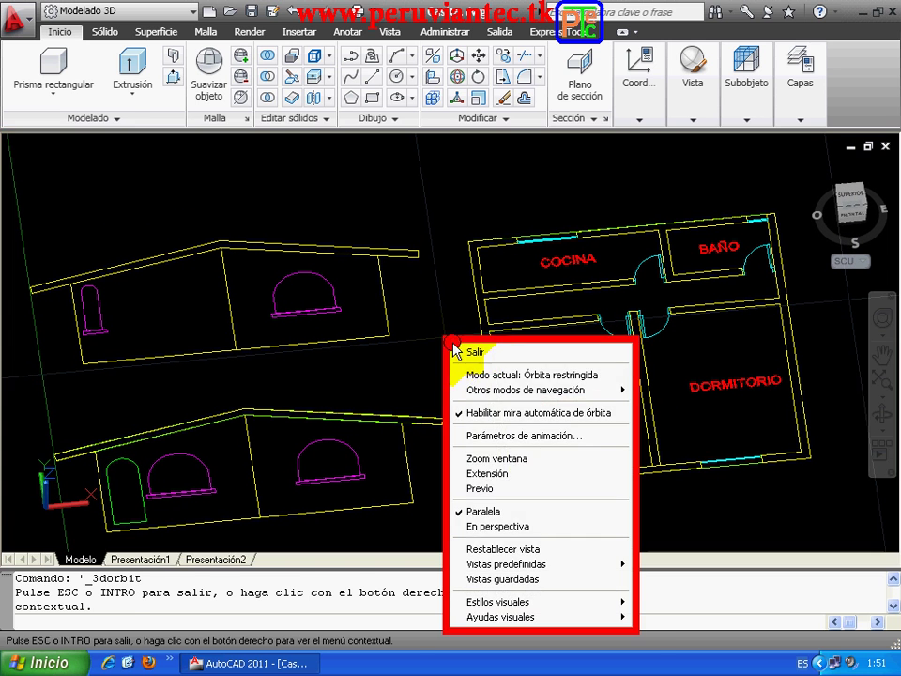
Extrude the floor plan polyline 4 units upward into a solid.
left_click(465, 352)
left_click(478, 320)
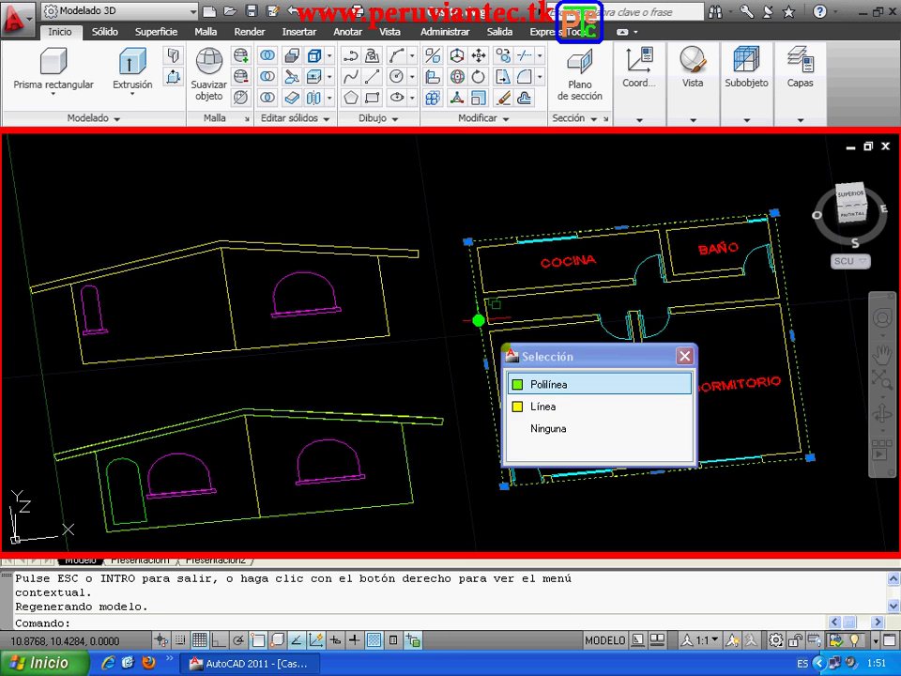
left_click(540, 384)
left_click(143, 84)
type("4")
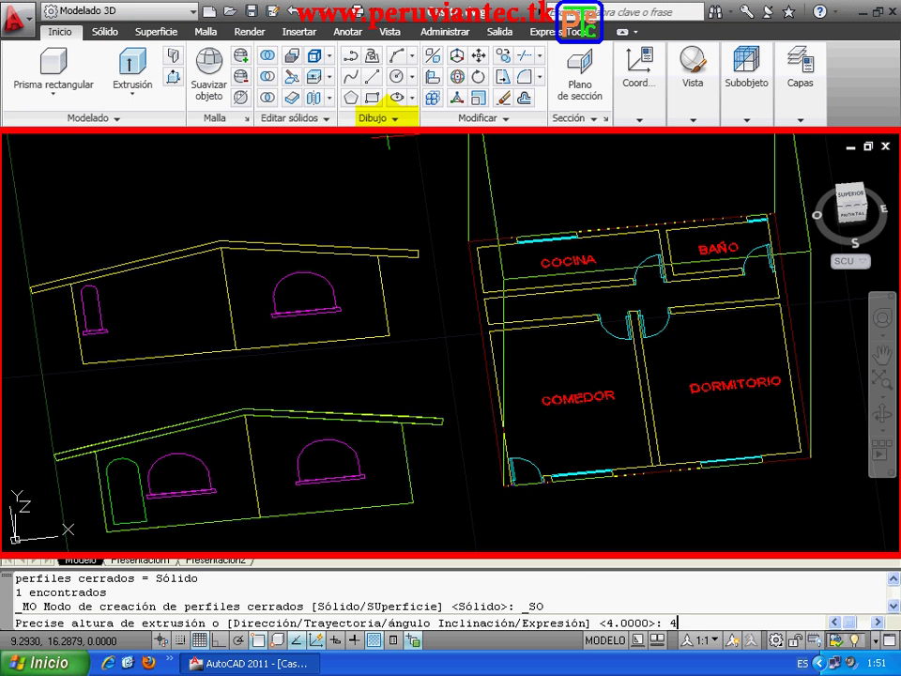
key("Return")
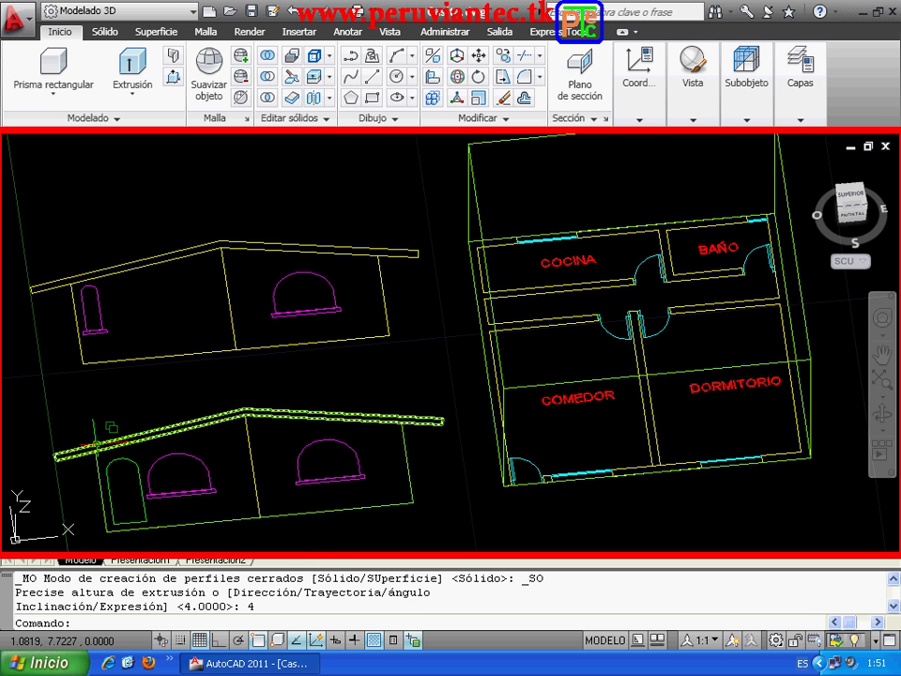
Select the lower facade's roof and wall outlines, the door and both arched windows.
left_click(95, 446)
left_click(177, 509)
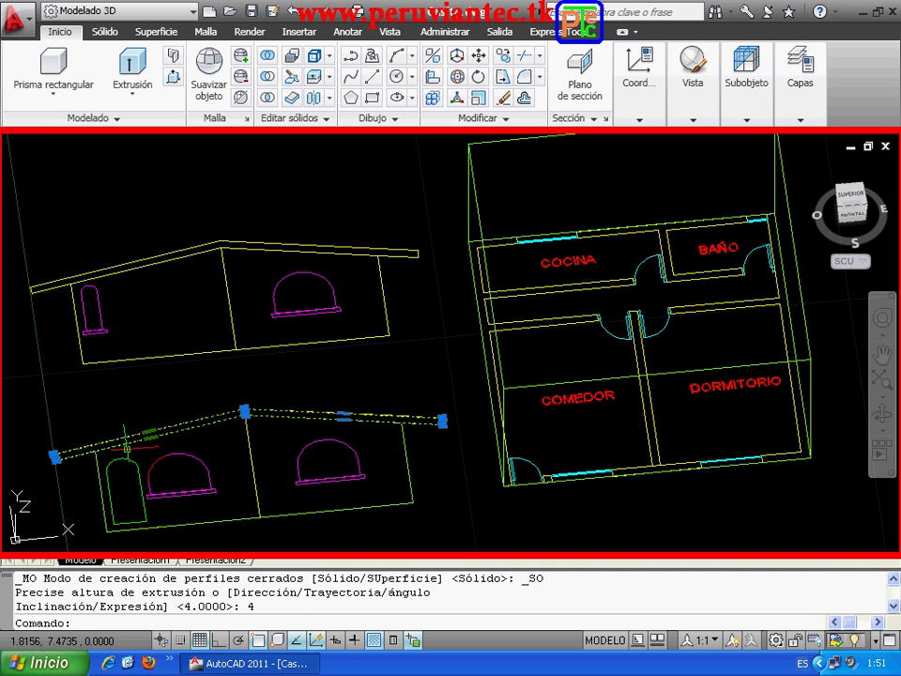
left_click(139, 524)
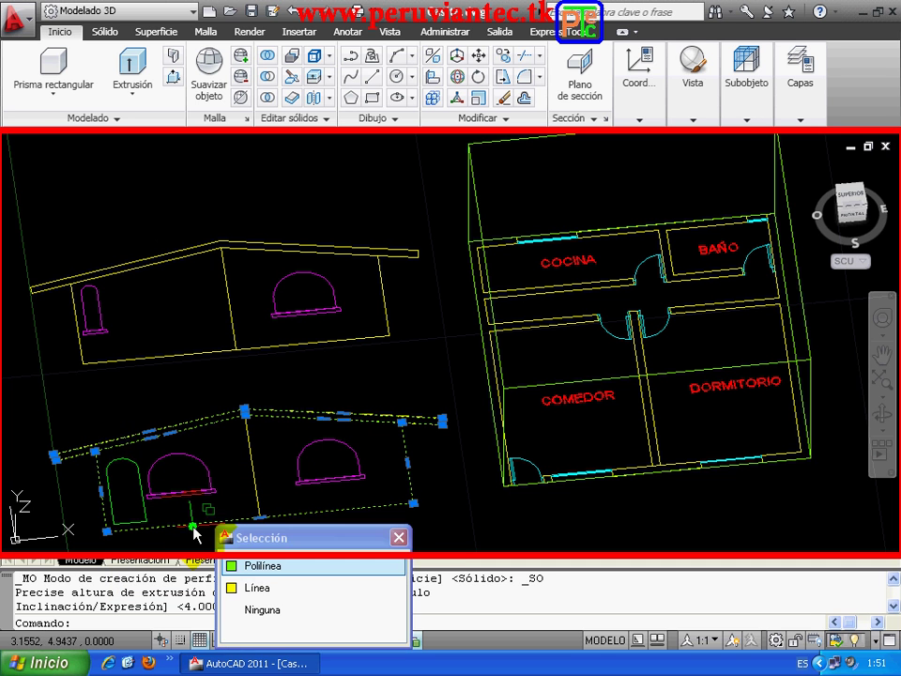
left_click(254, 566)
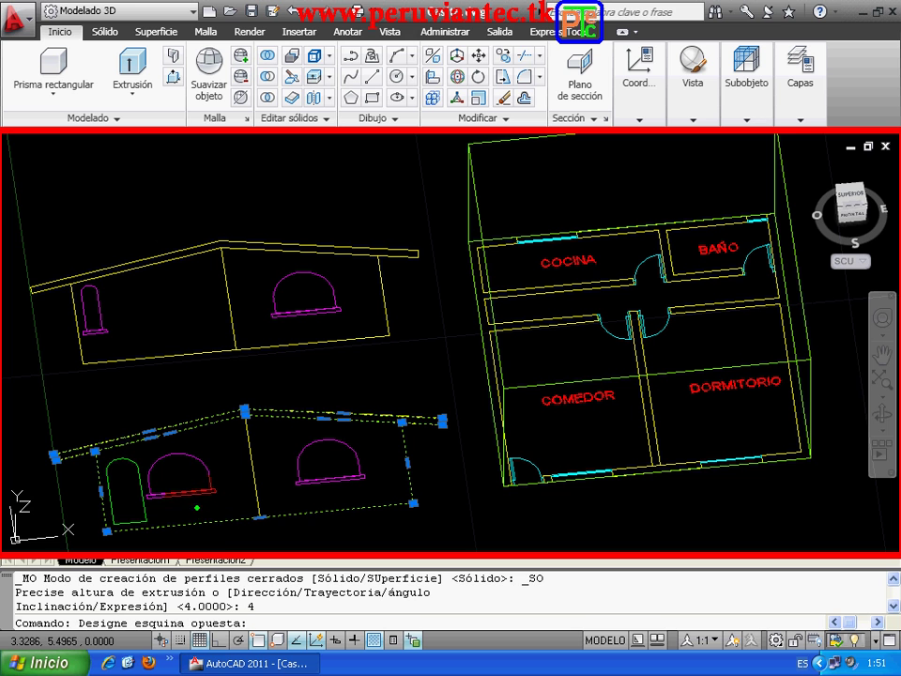
left_click(131, 477)
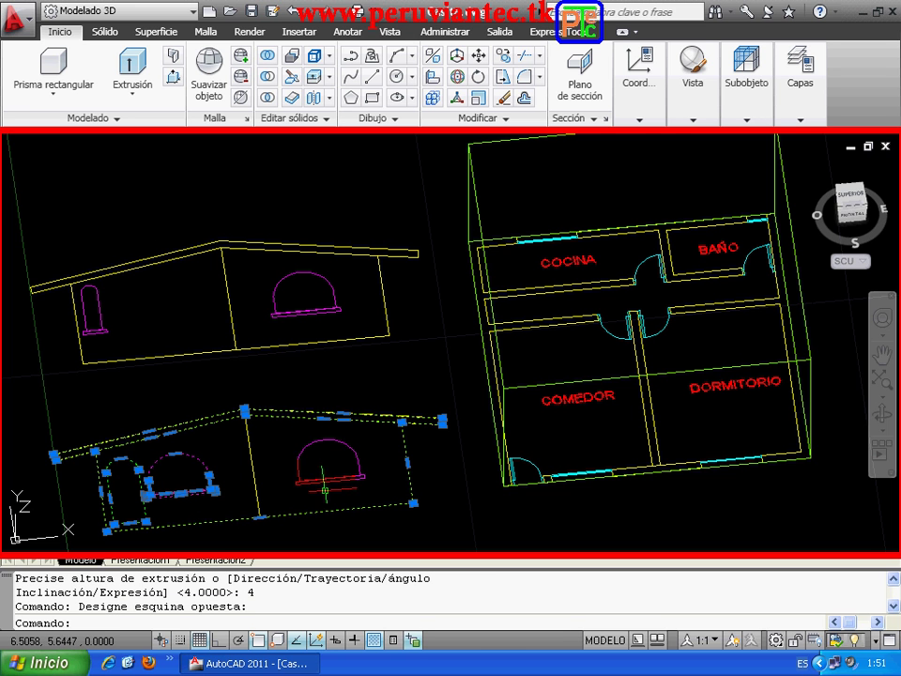
left_click(328, 488)
left_click(273, 461)
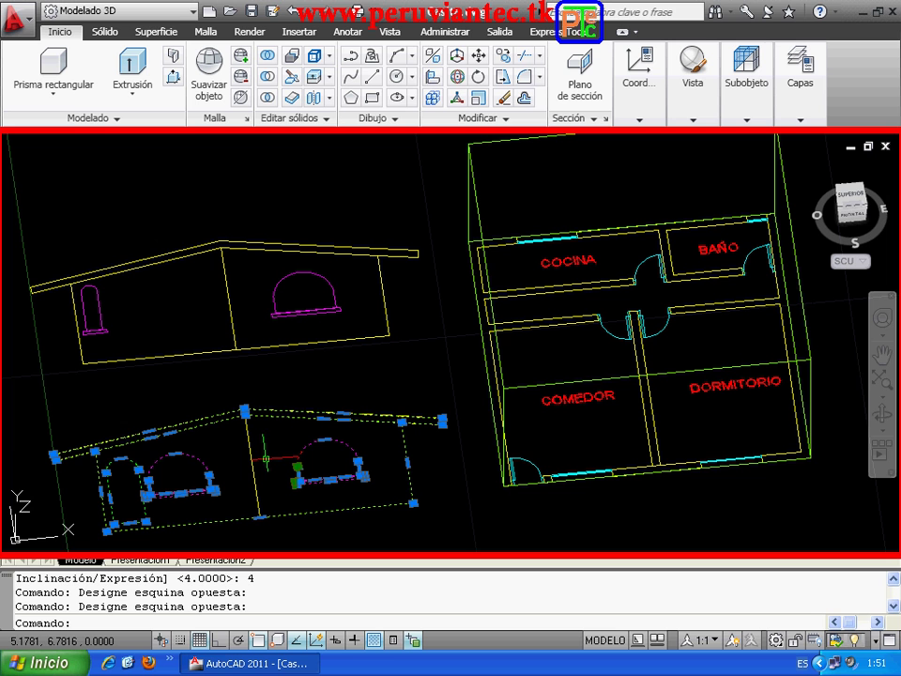
Align the lower facade upright onto the floor plan's front wall with three-point 3DALIGN.
left_click(434, 77)
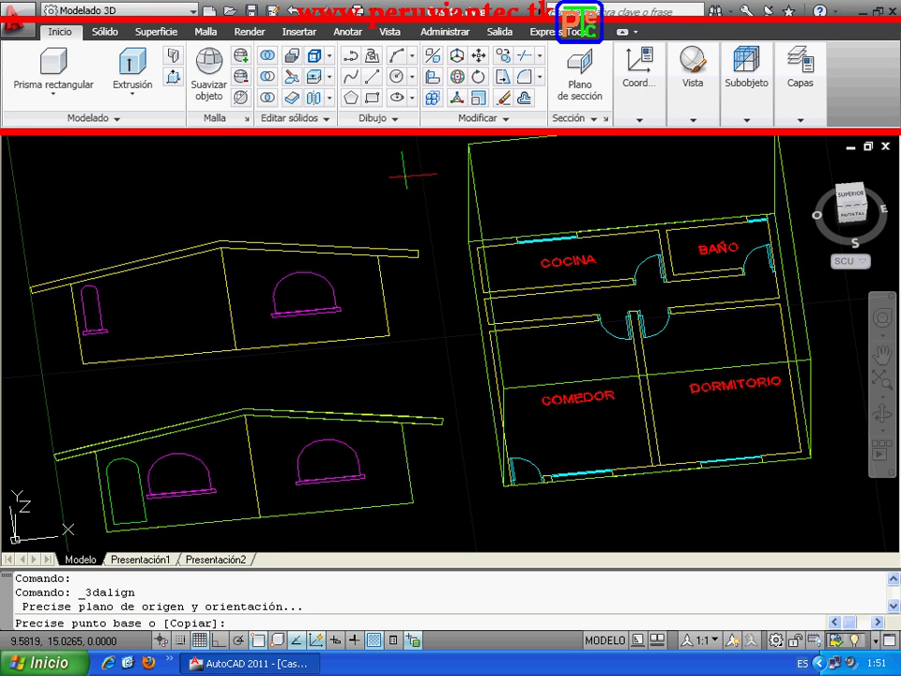
left_click(106, 532)
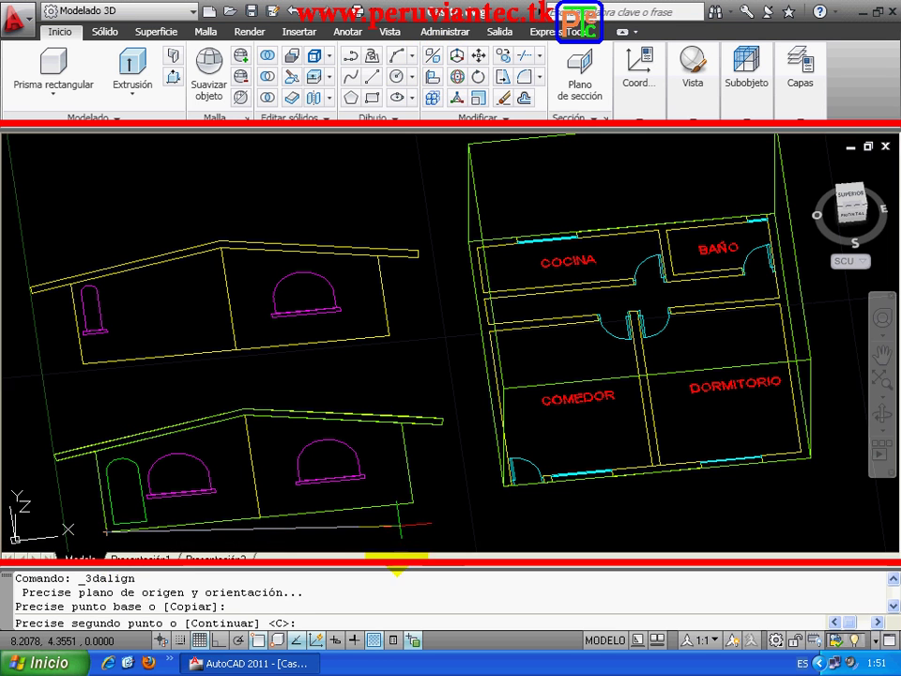
left_click(412, 504)
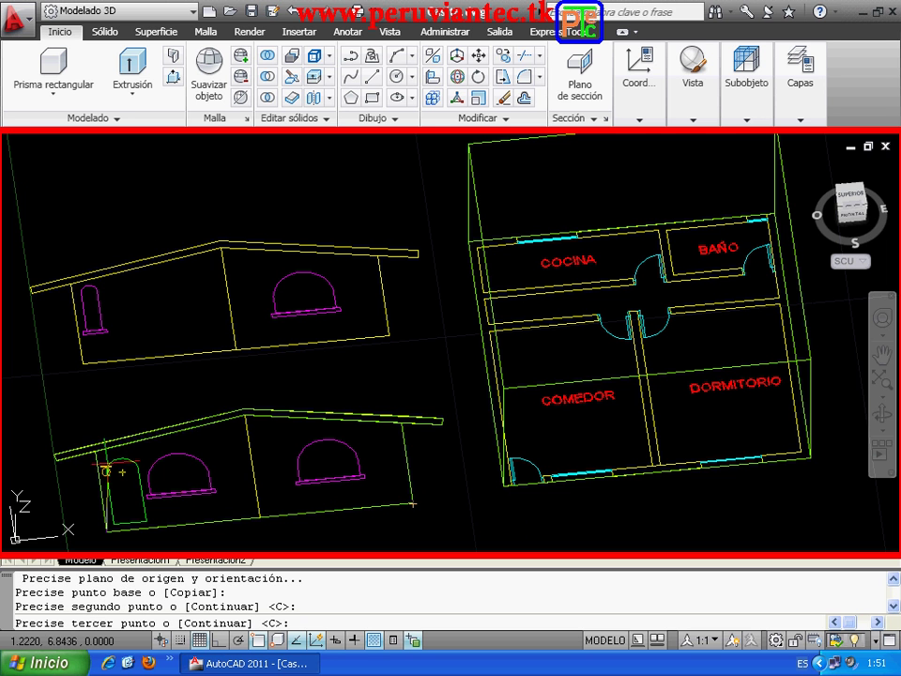
left_click(94, 451)
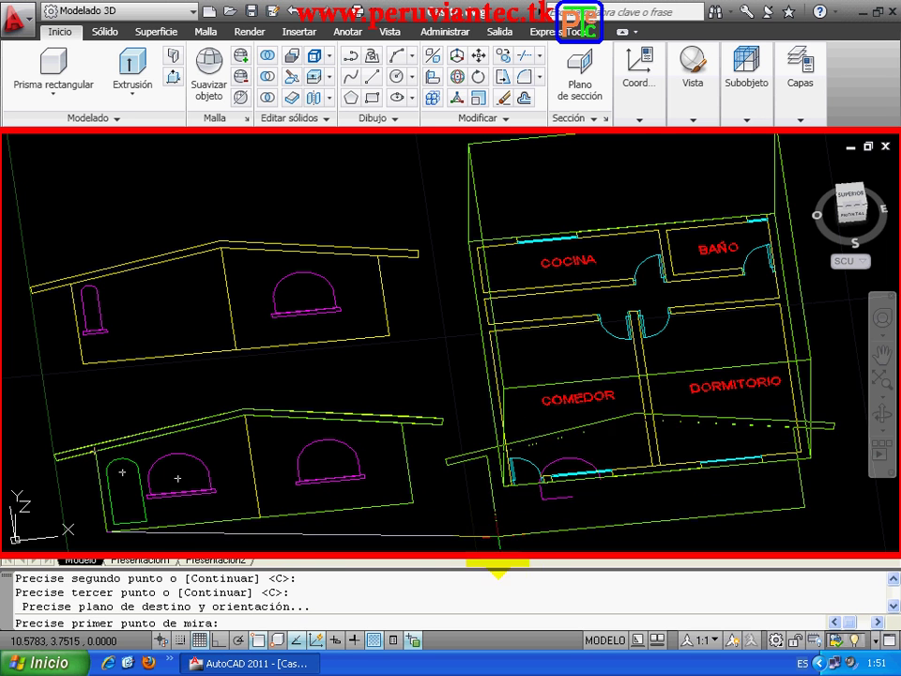
left_click(503, 485)
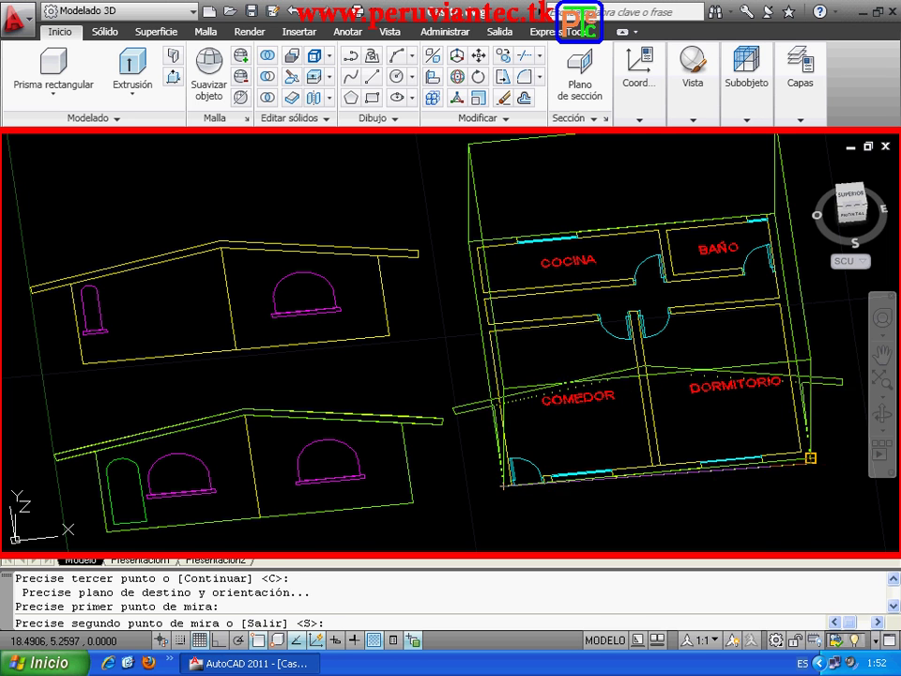
left_click(810, 457)
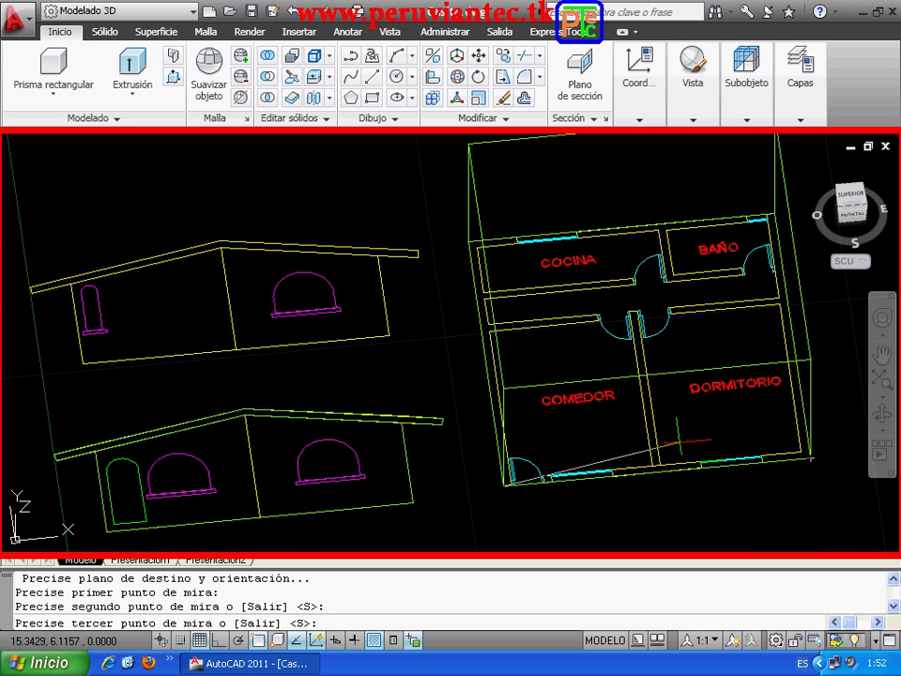
left_click(502, 385)
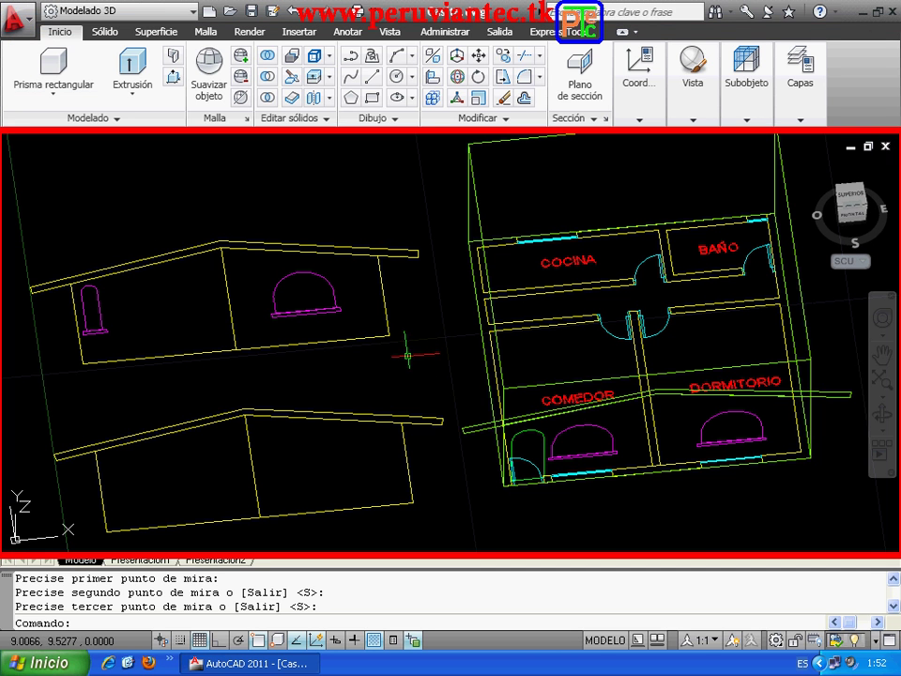
left_click(633, 115)
left_click(695, 120)
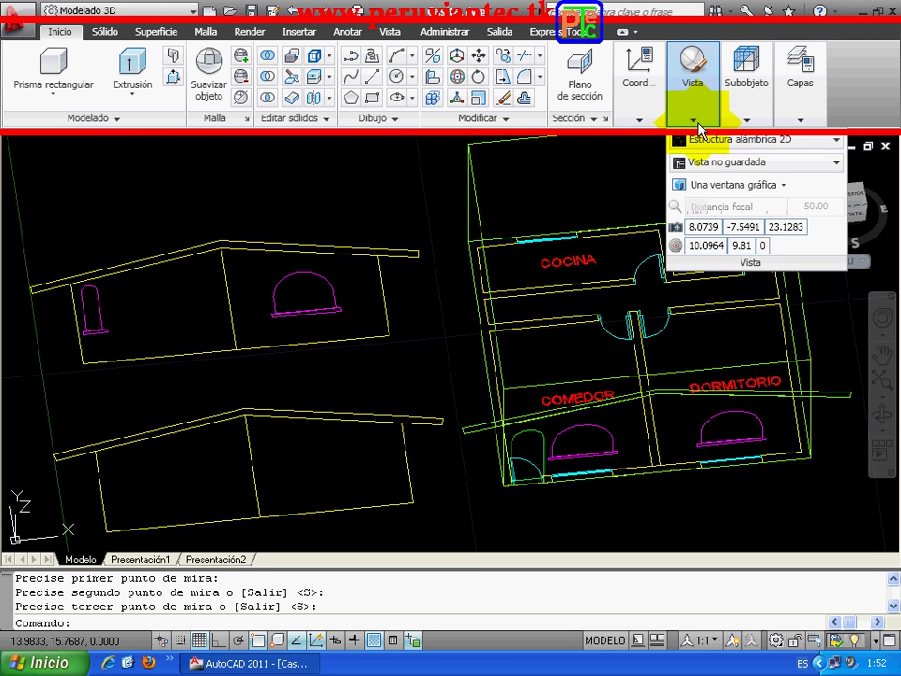
Switch to Sombreado con aristas and extrude the upright facade outline into a solid wall.
left_click(836, 139)
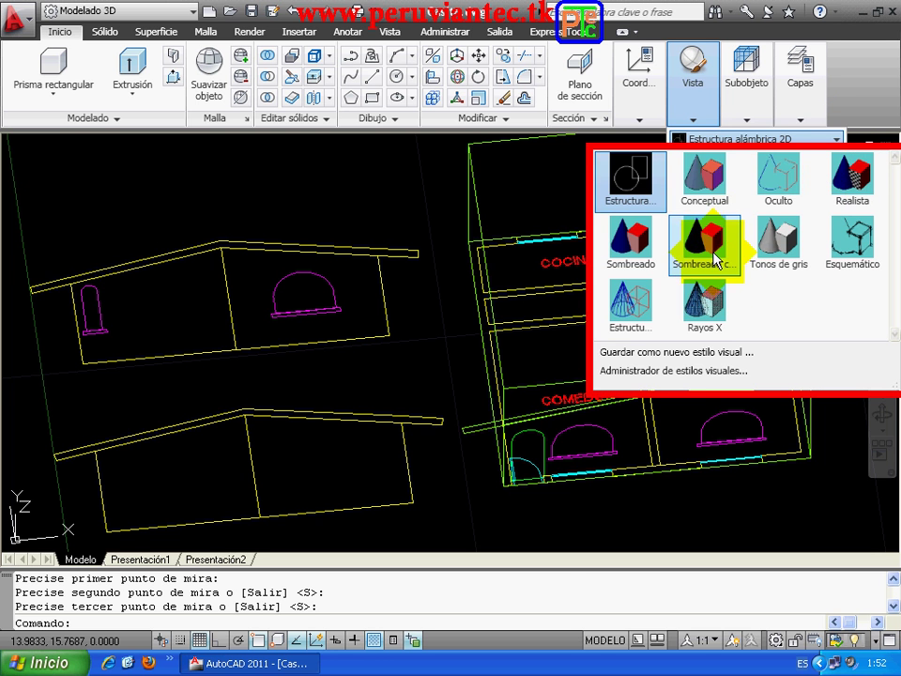
left_click(715, 258)
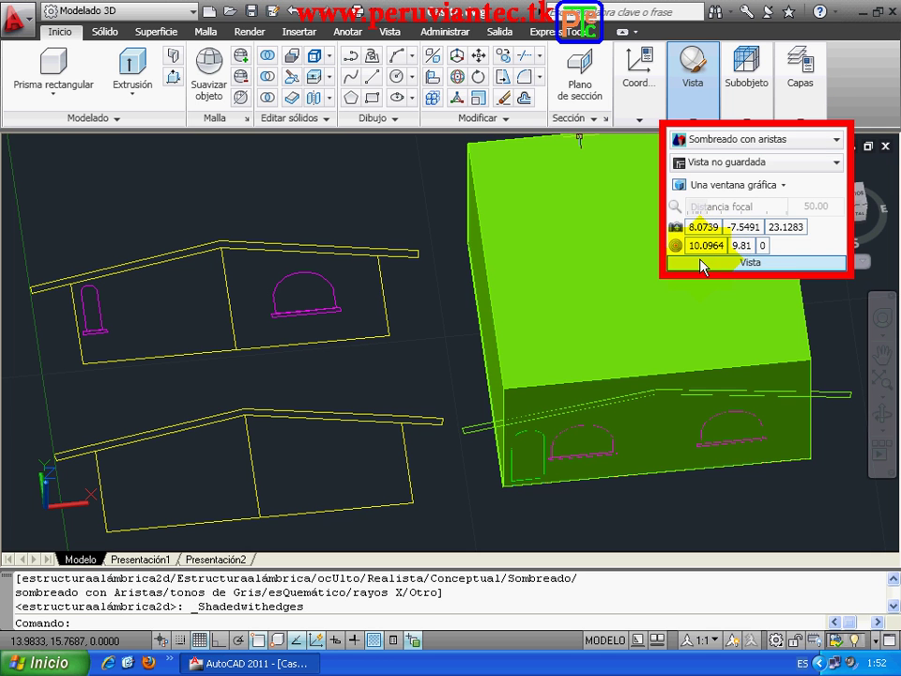
left_click(131, 80)
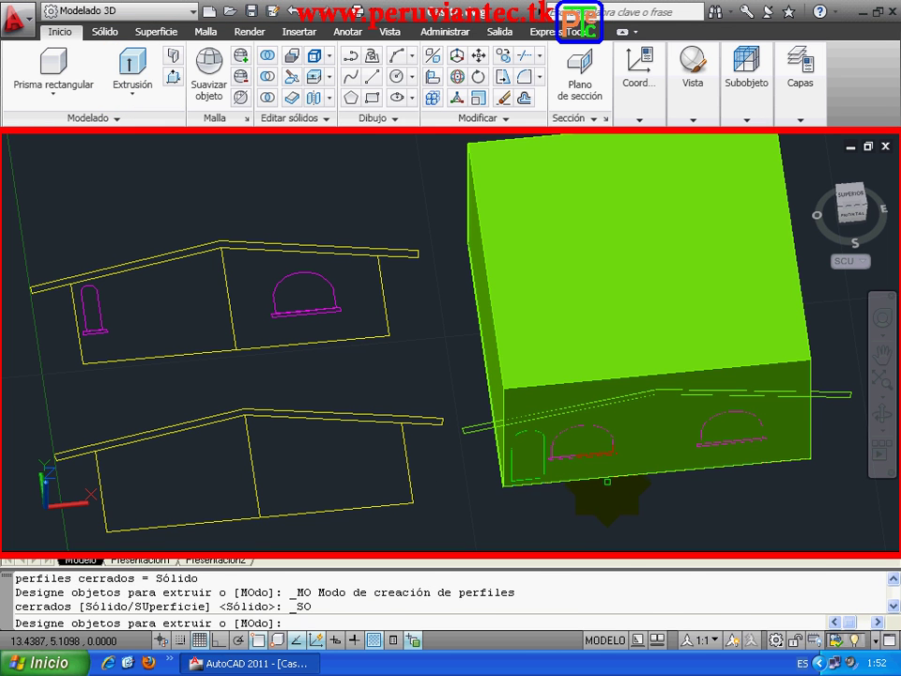
left_click(622, 462)
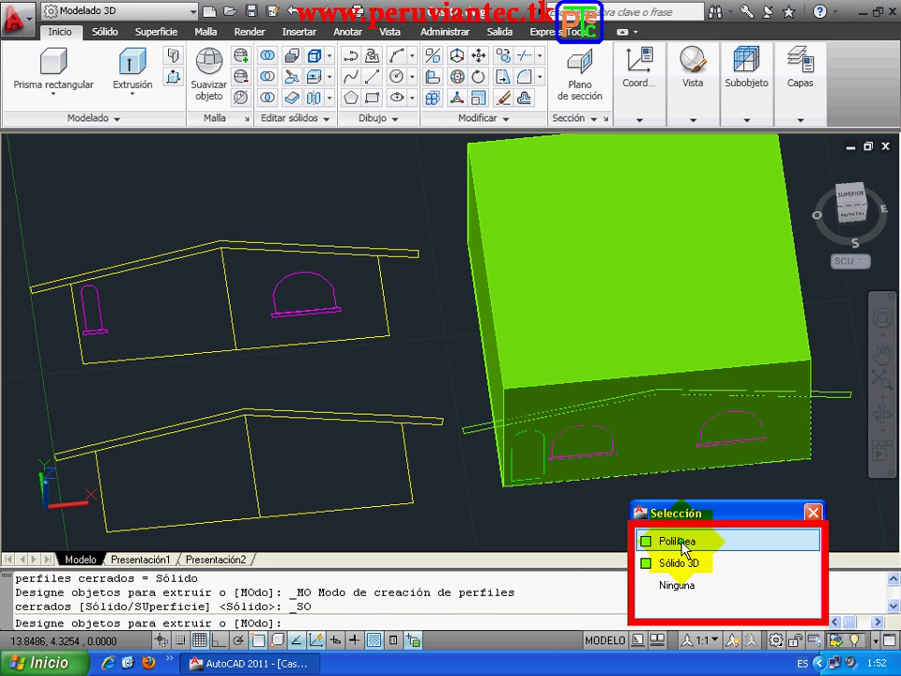
left_click(684, 538)
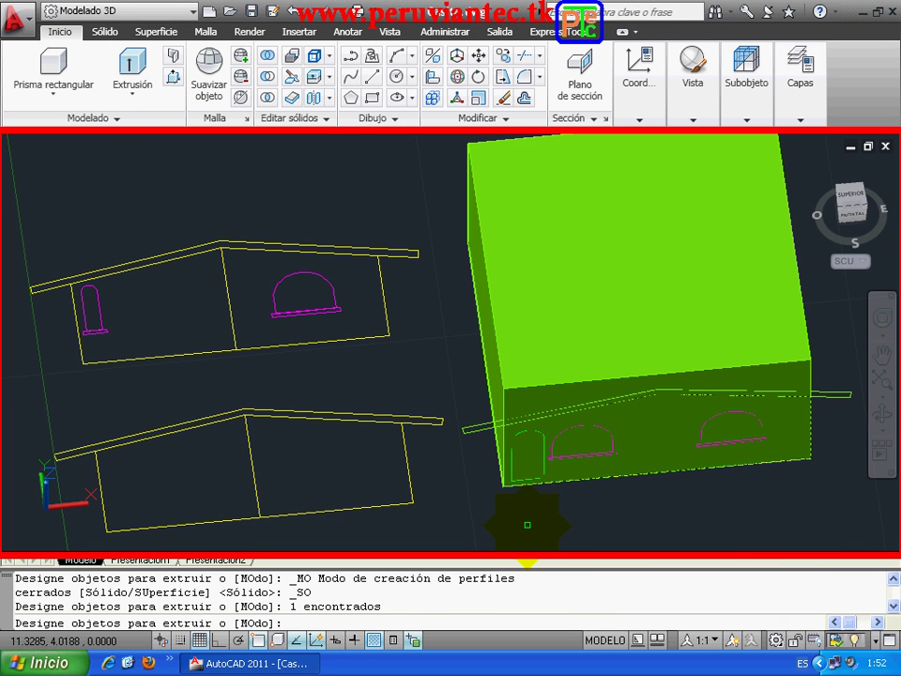
key("Return")
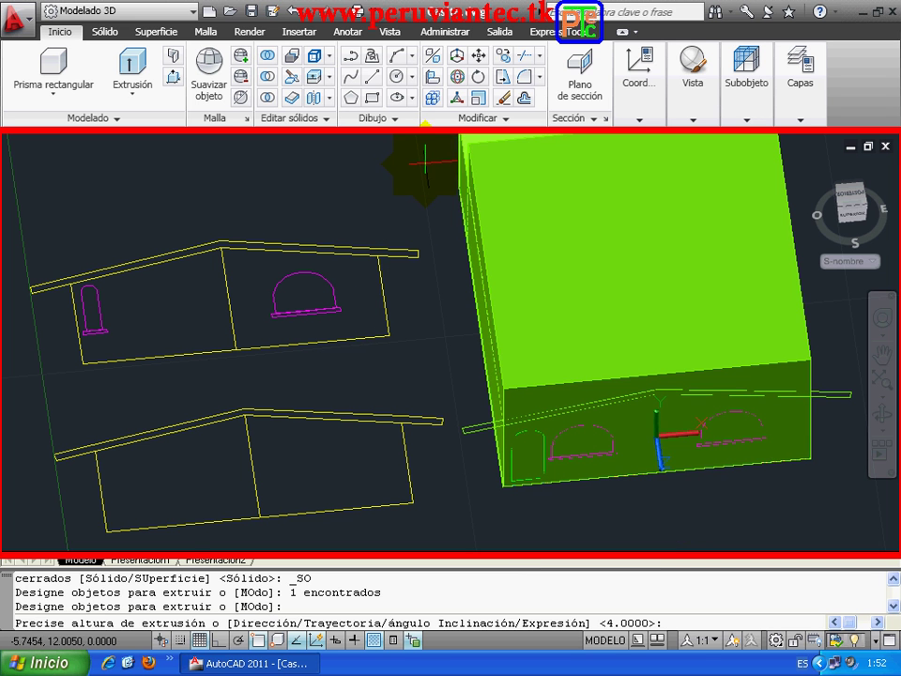
left_click(424, 165)
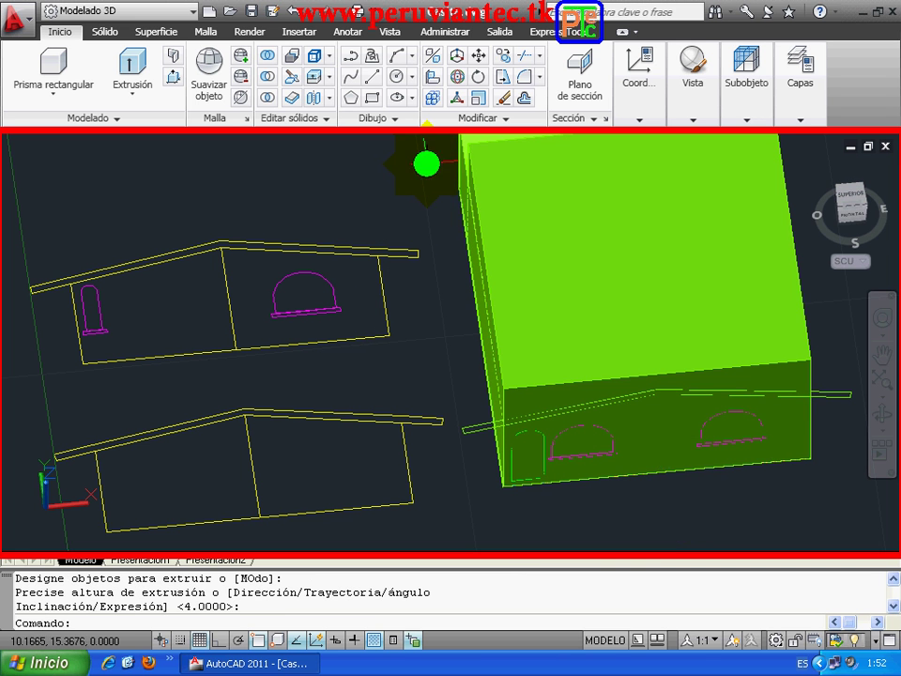
left_click(875, 421)
left_click_drag(723, 483, 732, 470)
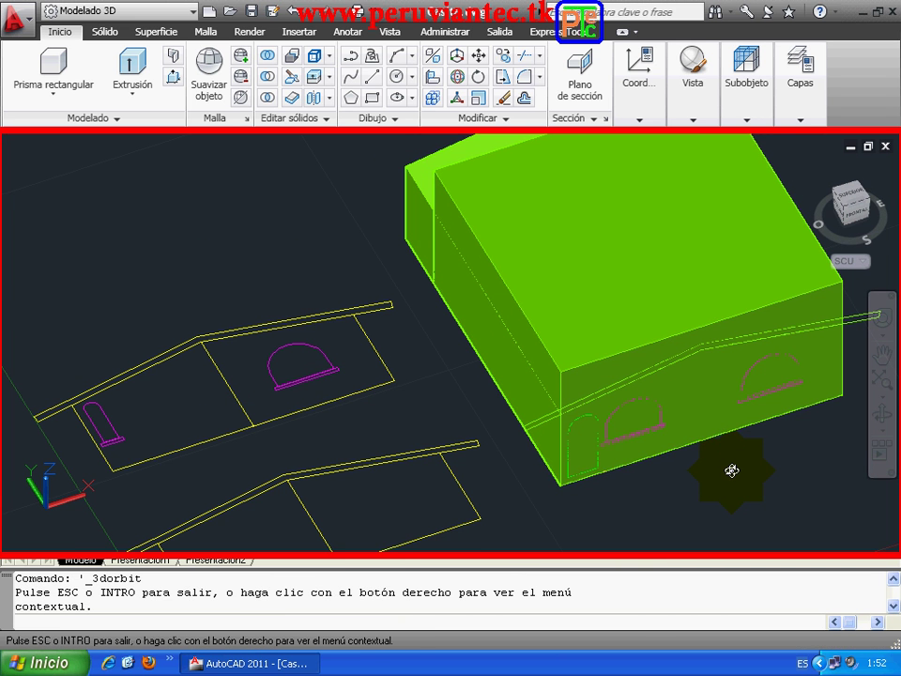
Intersect the green floor-plan box with the facade wall solid into one gabled house solid.
key("Escape")
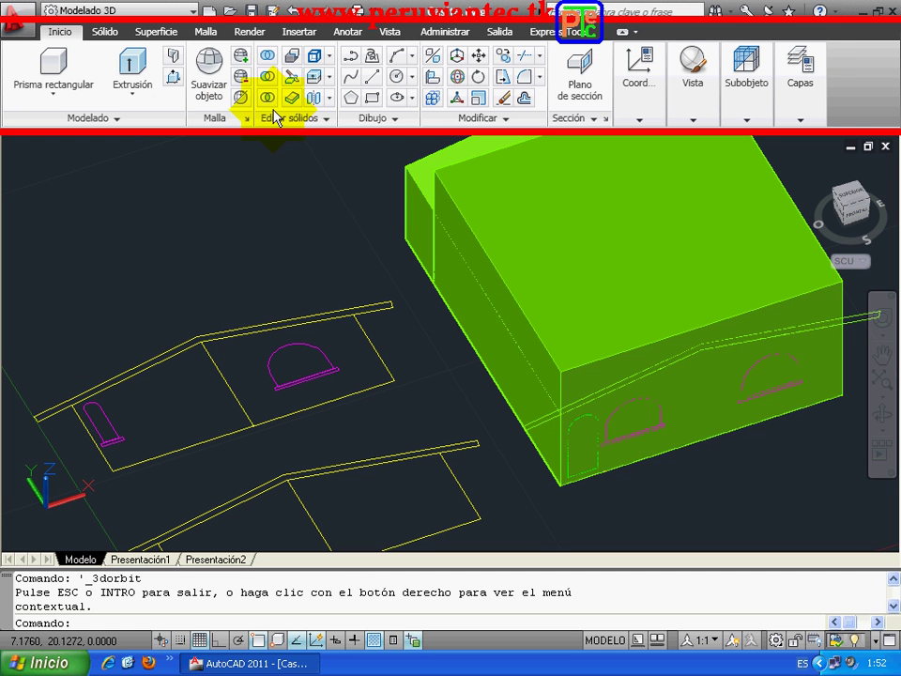
left_click(270, 98)
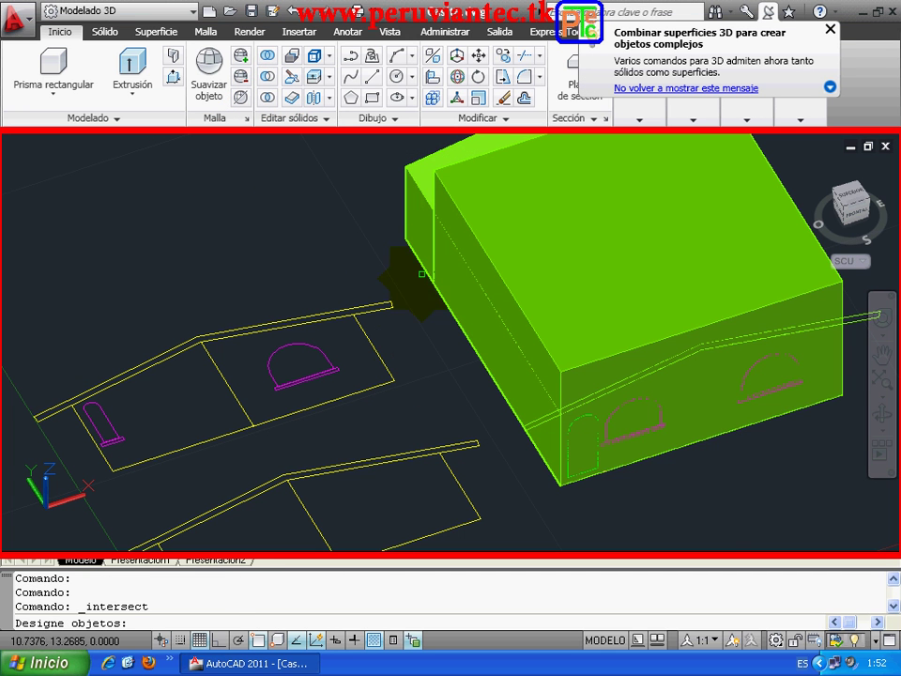
left_click(417, 222)
left_click(473, 187)
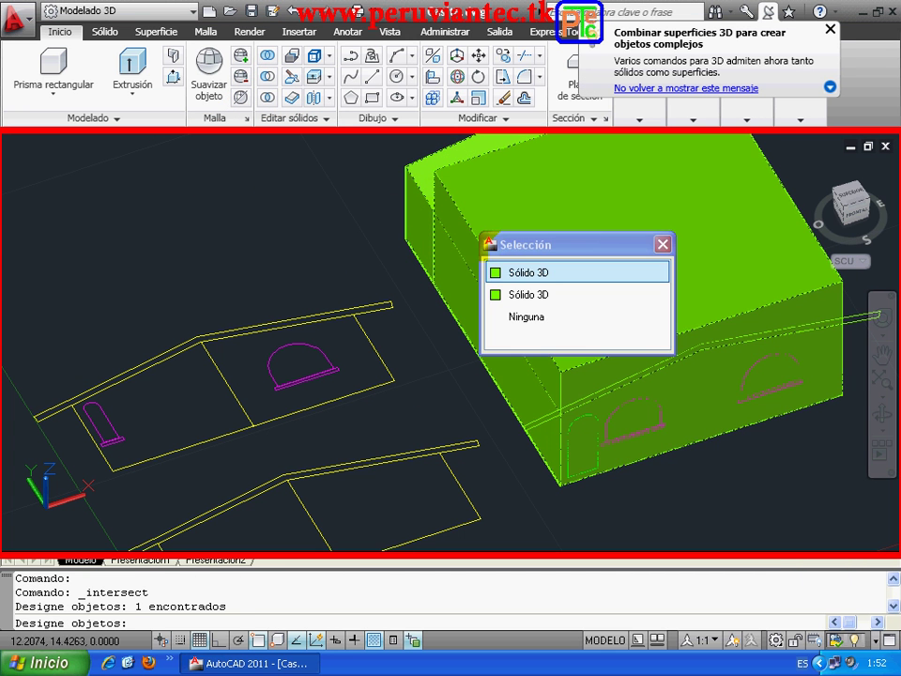
left_click(512, 271)
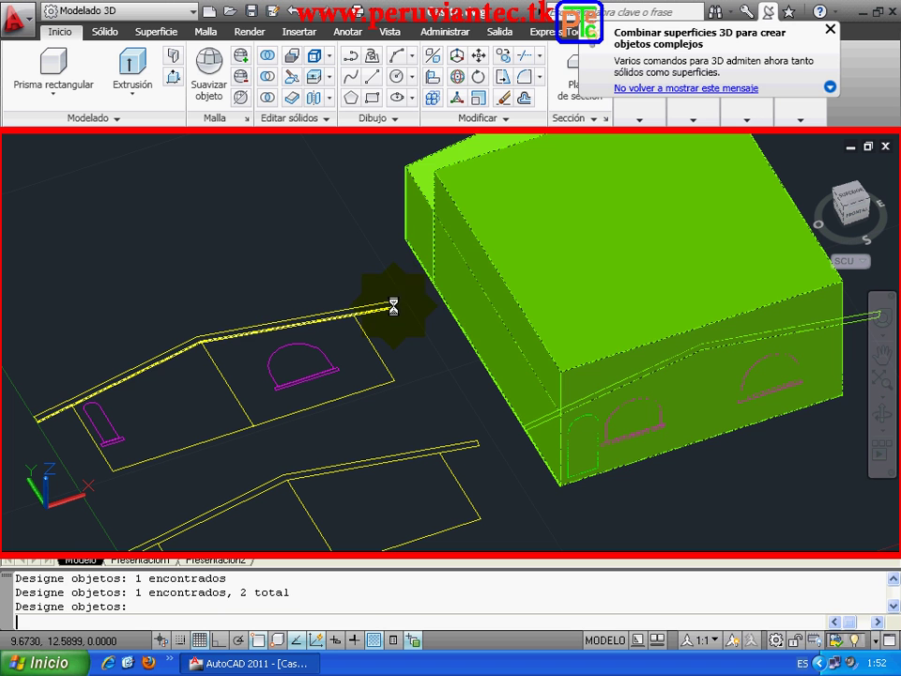
key("Return")
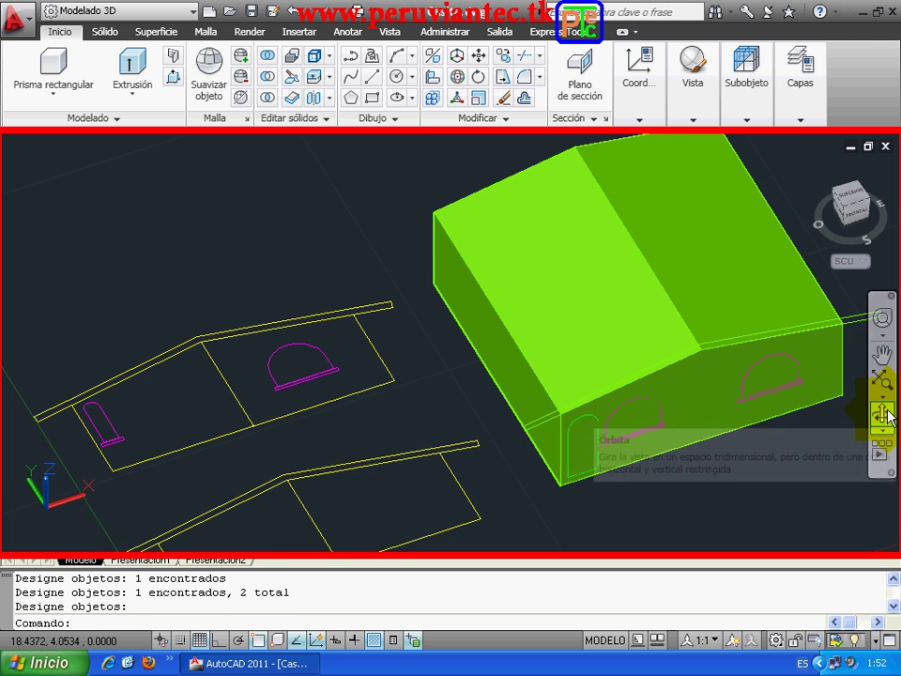
left_click(885, 410)
left_click_drag(743, 468, 753, 344)
left_click_drag(727, 396, 735, 381)
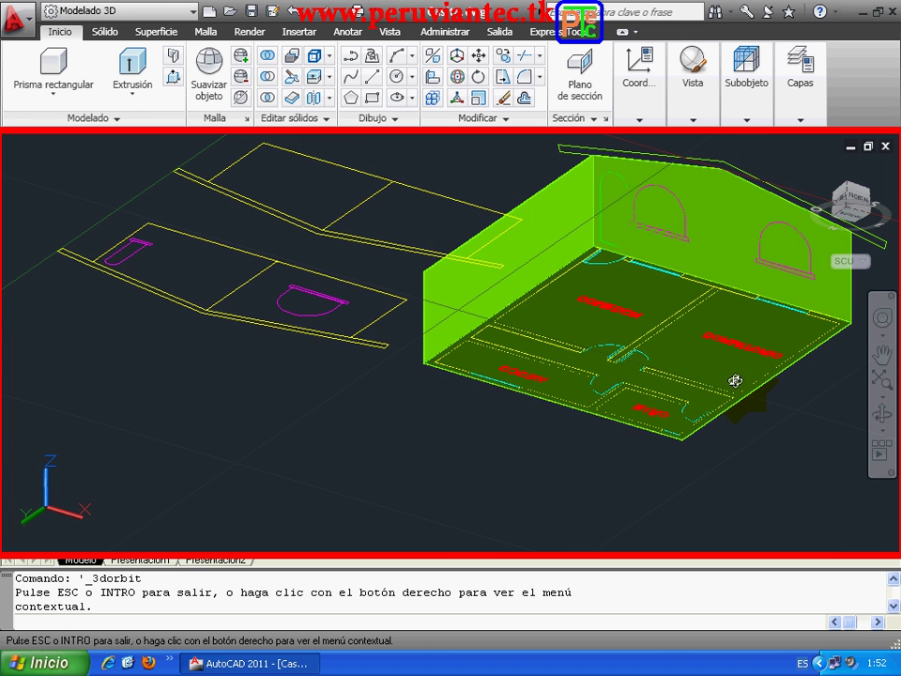
Press-pull the COCINA floor area down and raise a column from the corridor floor.
key("Escape")
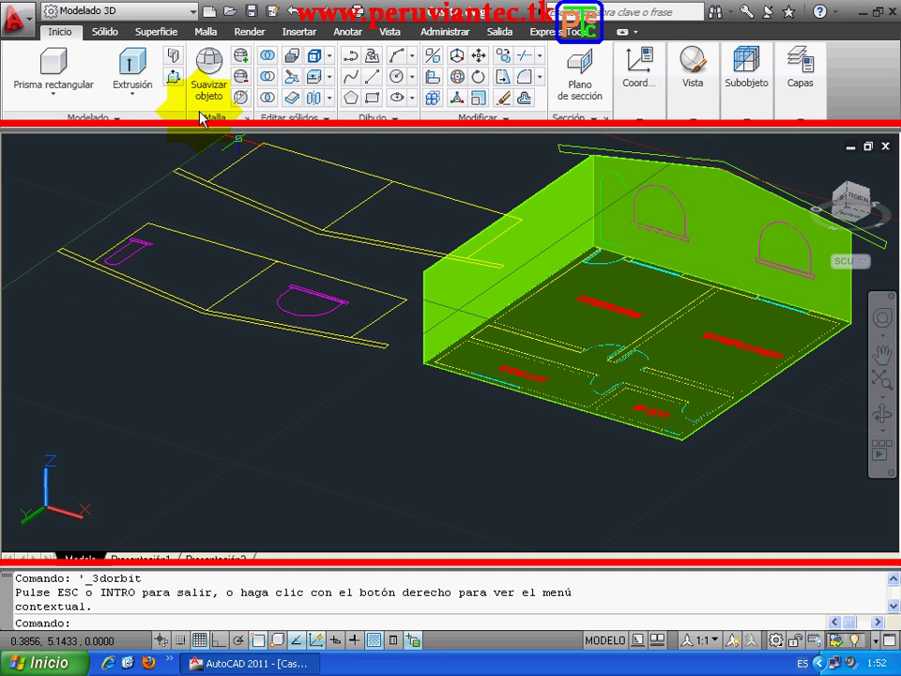
left_click(175, 84)
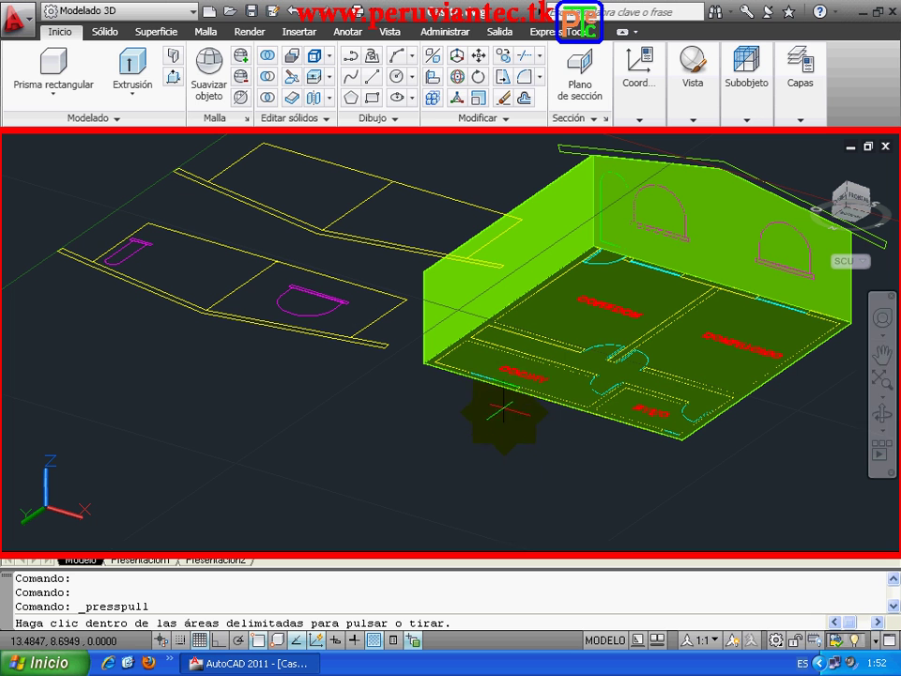
left_click(476, 357)
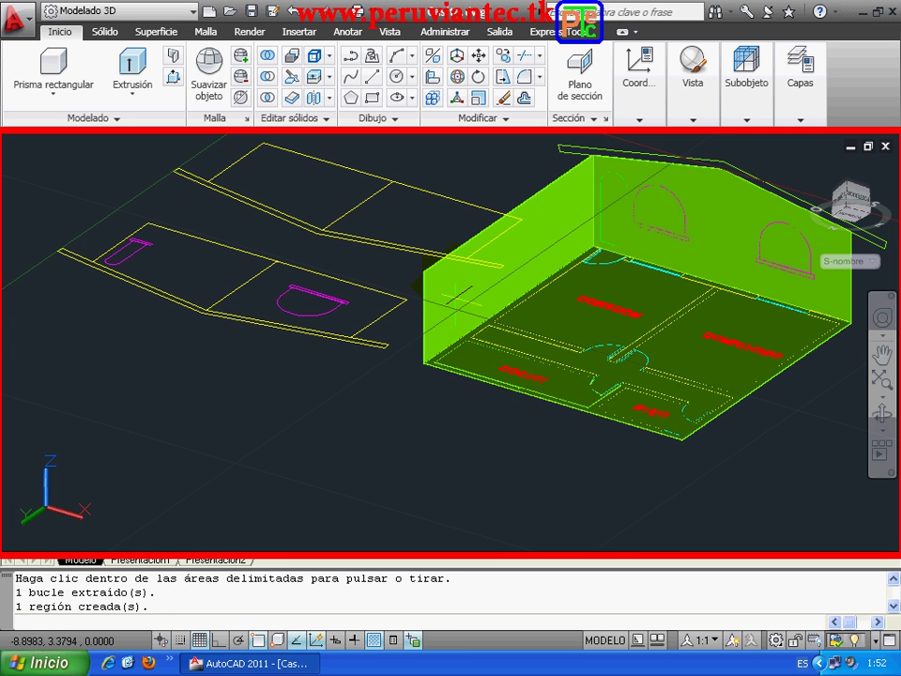
left_click(437, 215)
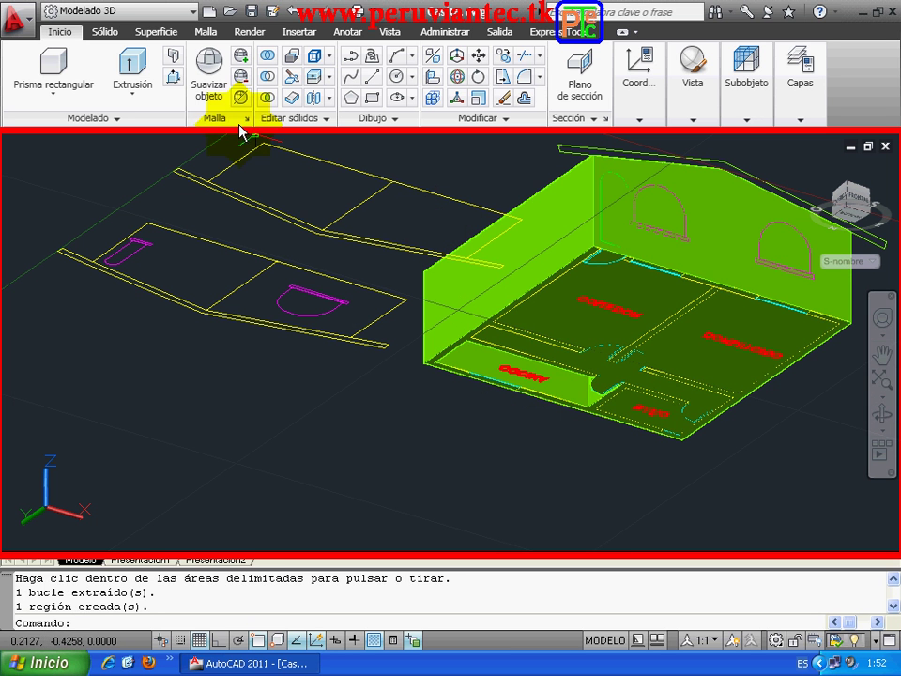
left_click(174, 84)
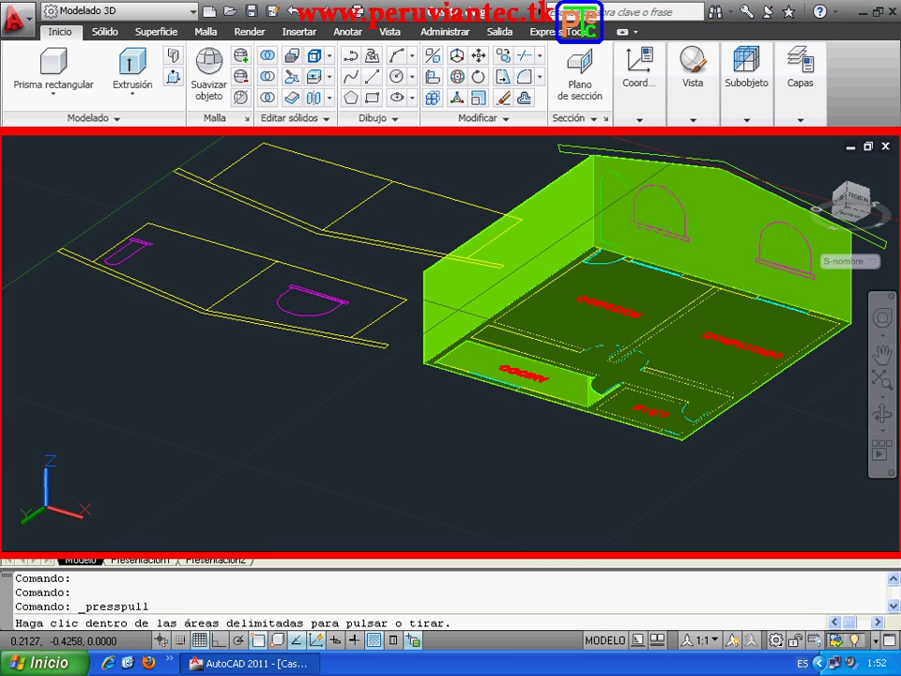
left_click(582, 338)
left_click(425, 237)
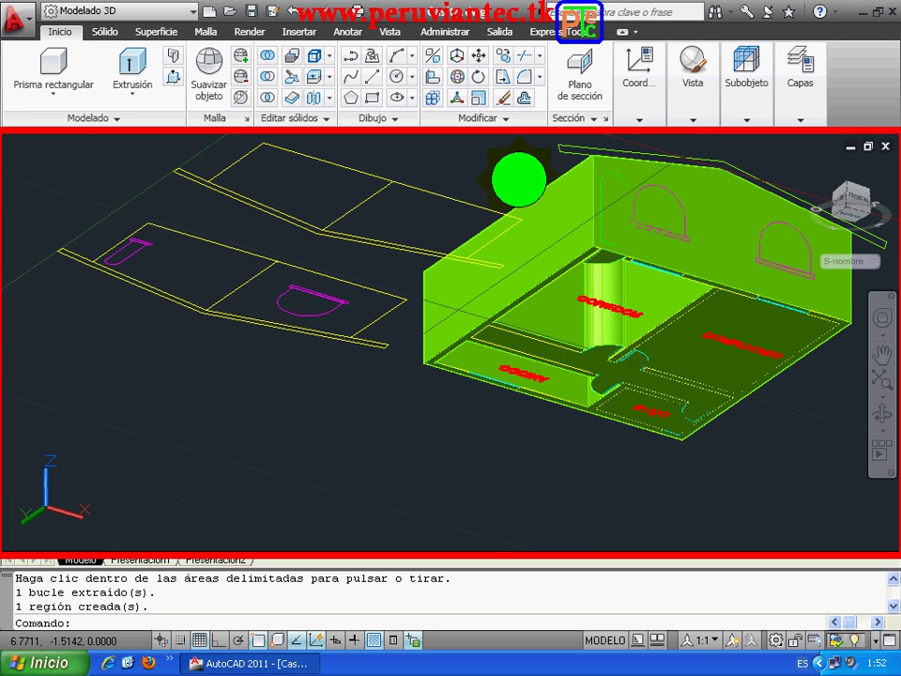
Press-pull another floor area and the bathroom area, leaving the partition walls standing.
left_click(172, 76)
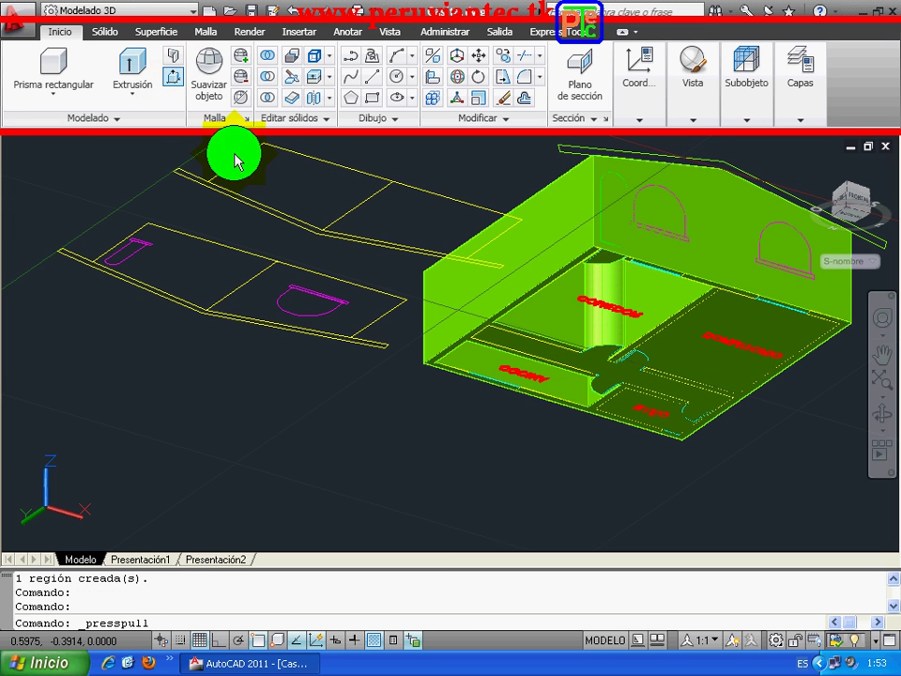
left_click(683, 341)
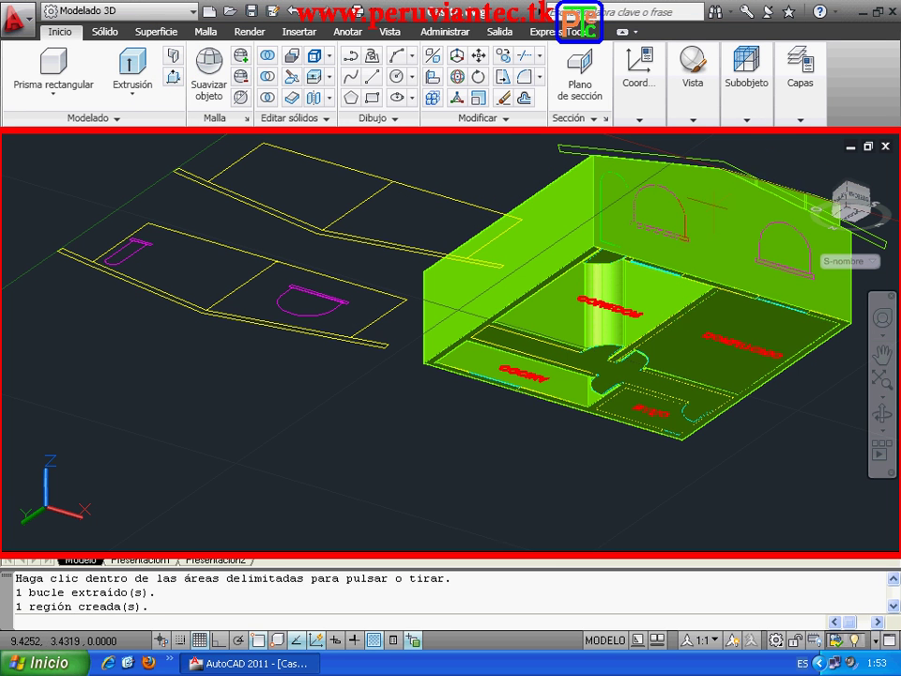
left_click(173, 80)
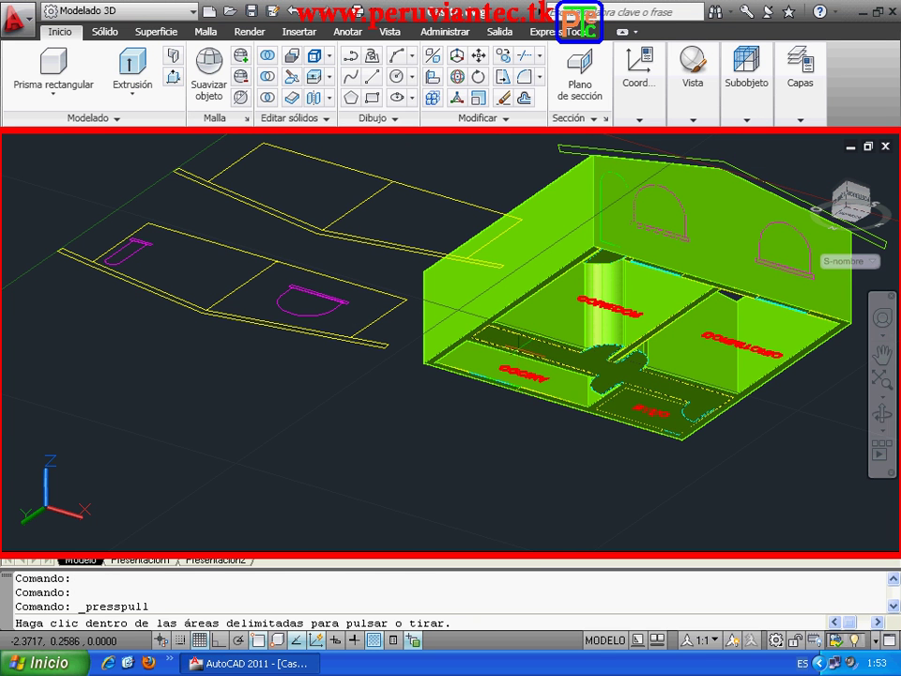
left_click(394, 260)
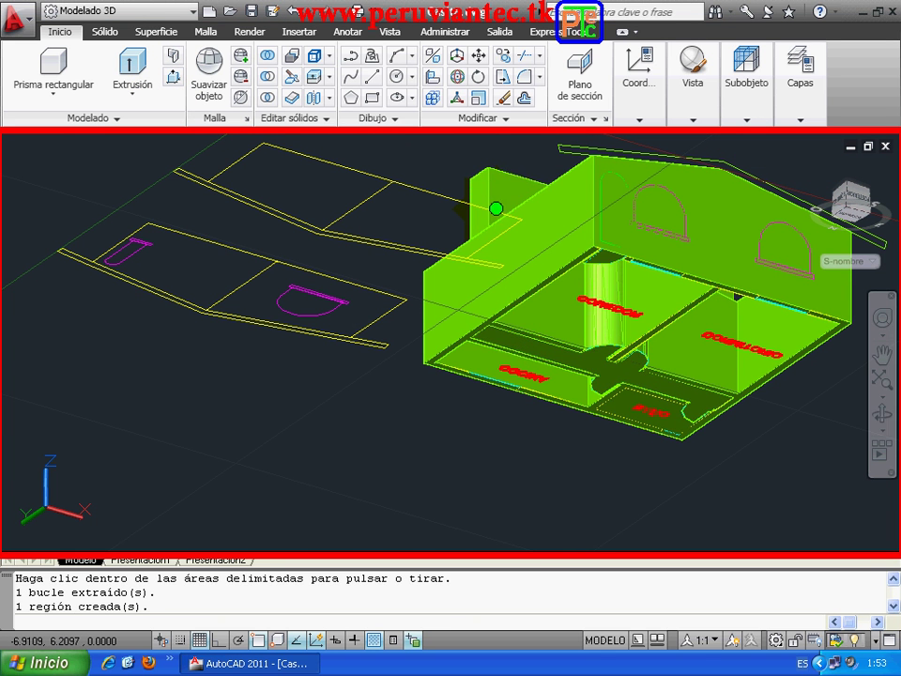
key("Escape")
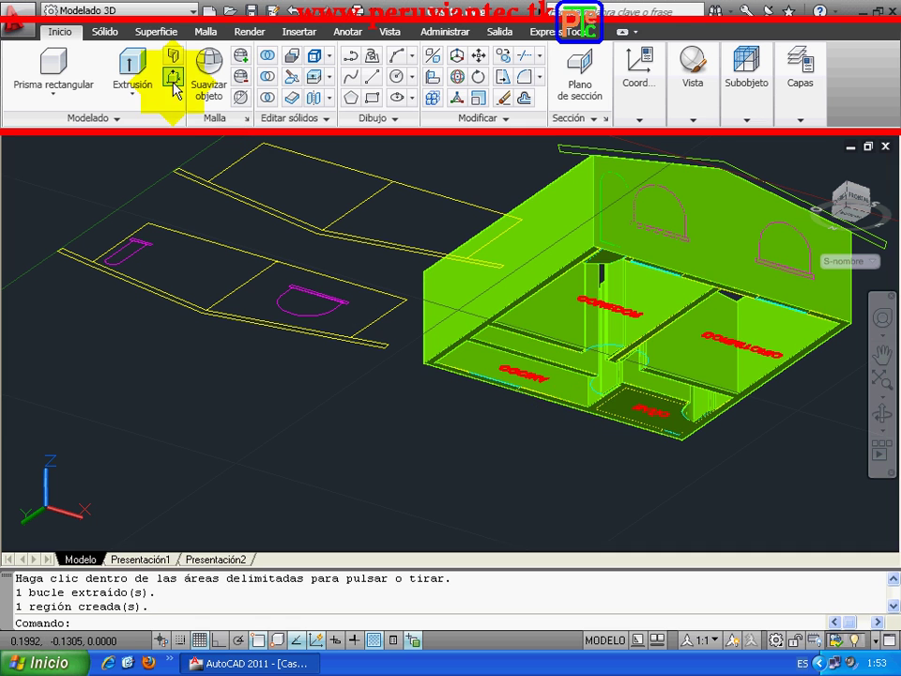
left_click(173, 76)
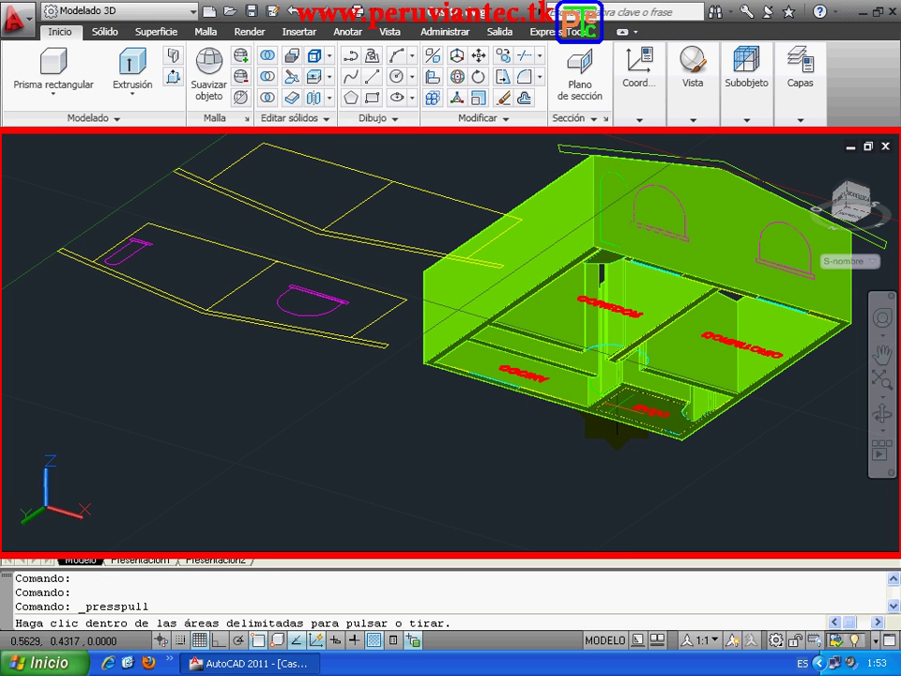
left_click(613, 403)
left_click(561, 206)
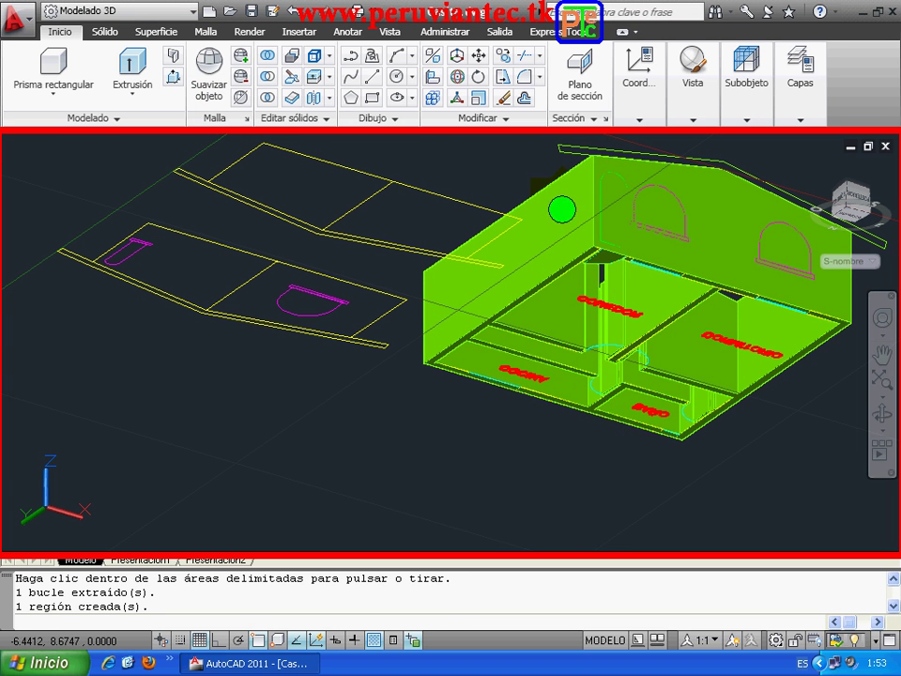
left_click(886, 416)
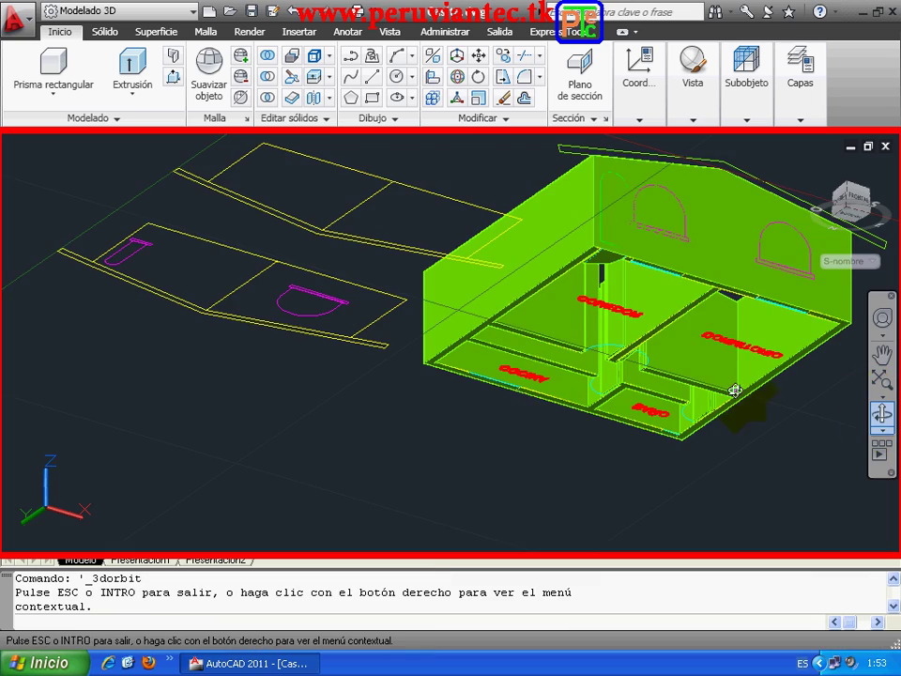
mouse_move(734, 394)
left_mouse_down()
mouse_move(730, 342)
mouse_move(714, 326)
mouse_move(668, 321)
mouse_move(613, 438)
mouse_move(595, 510)
mouse_move(619, 418)
left_mouse_up()
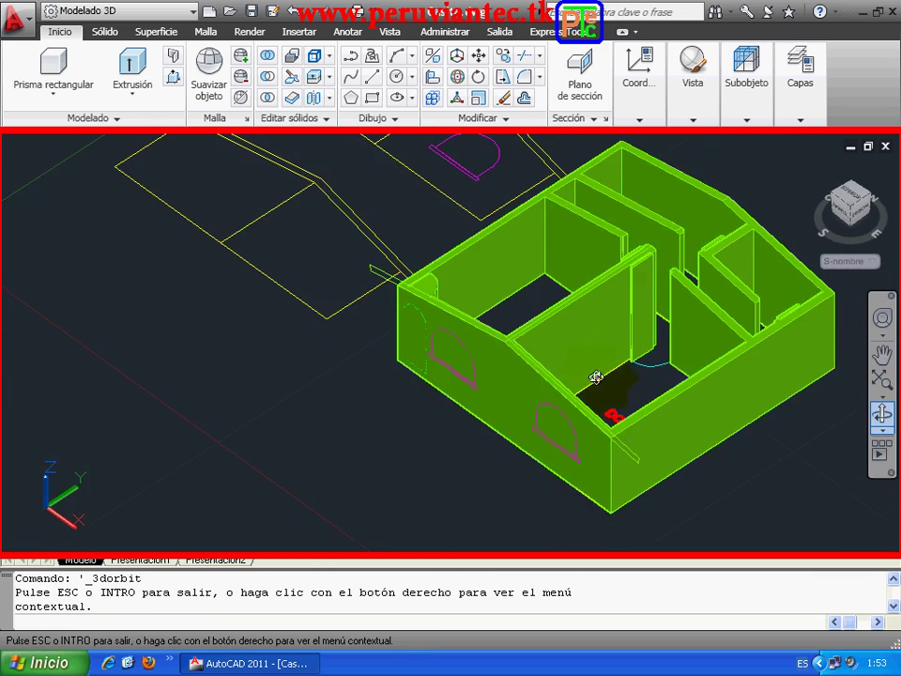
Extrude the gable roof profile by -8.2 into a roof slab covering the house.
left_click_drag(595, 377, 688, 376)
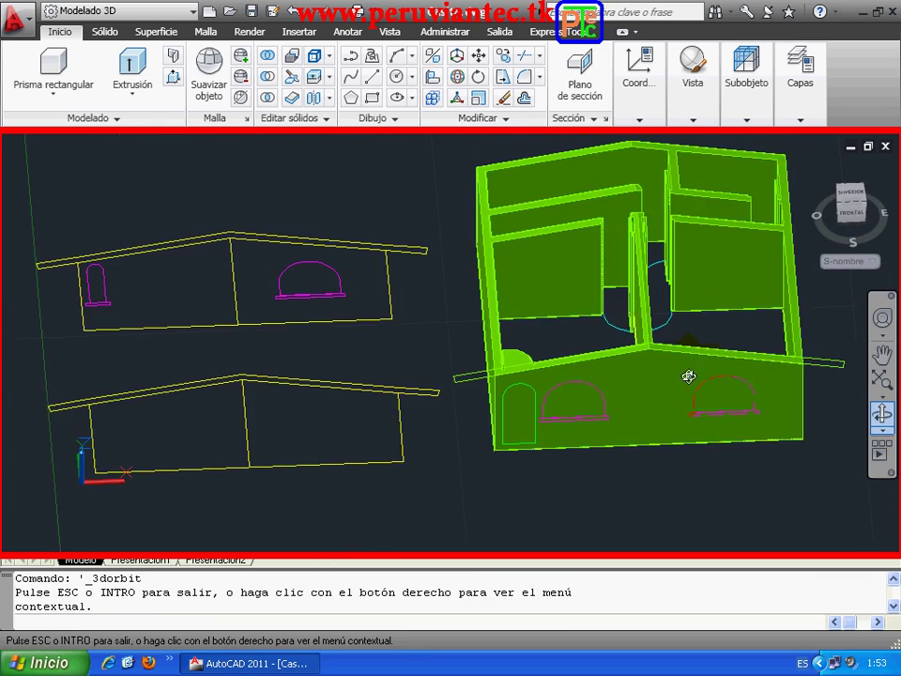
right_click(429, 293)
left_click(469, 298)
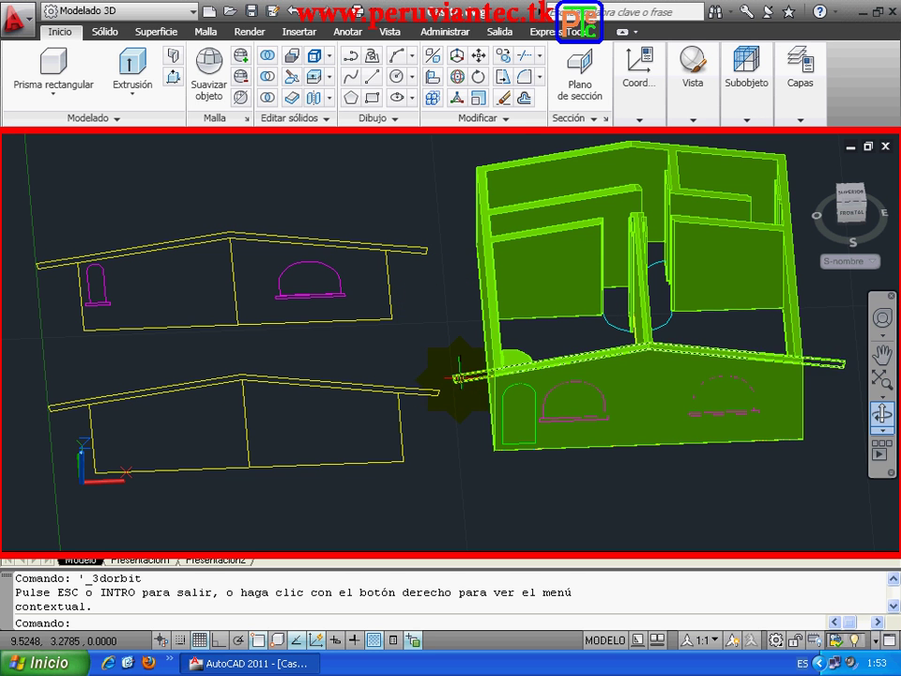
left_click(458, 373)
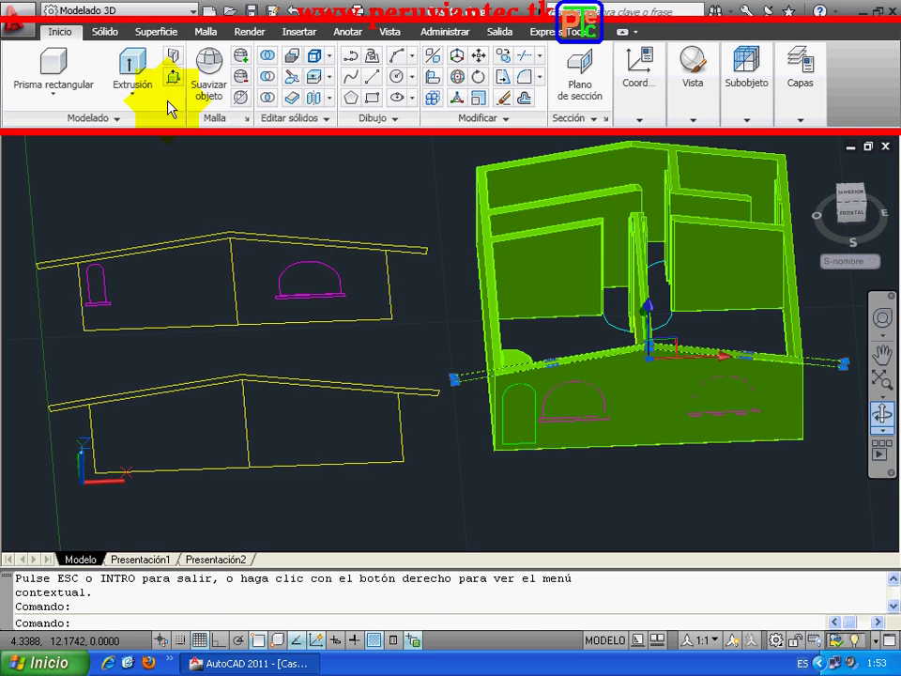
left_click(132, 67)
type("-8.2")
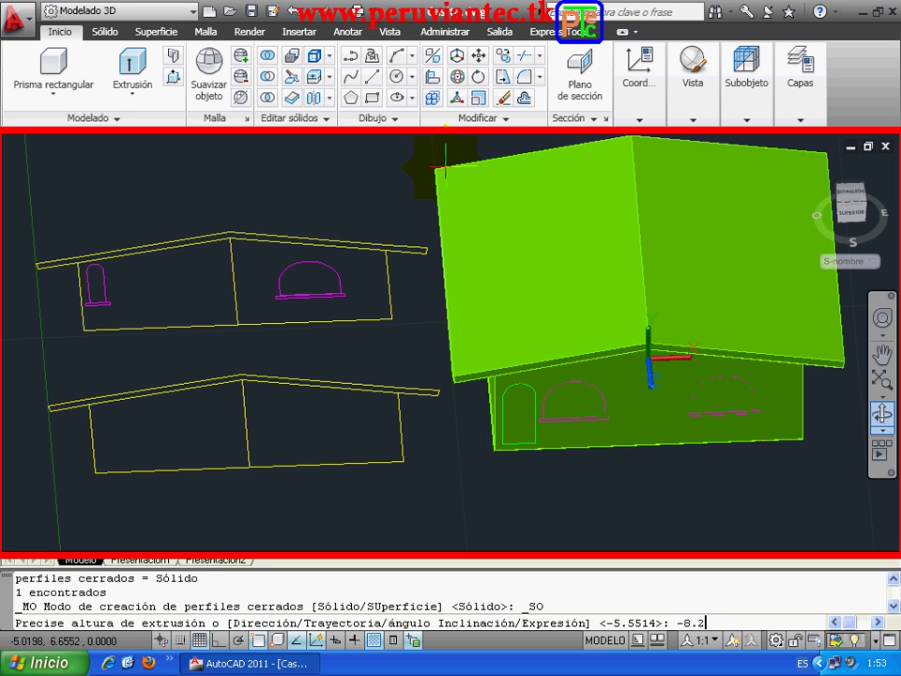
key("Return")
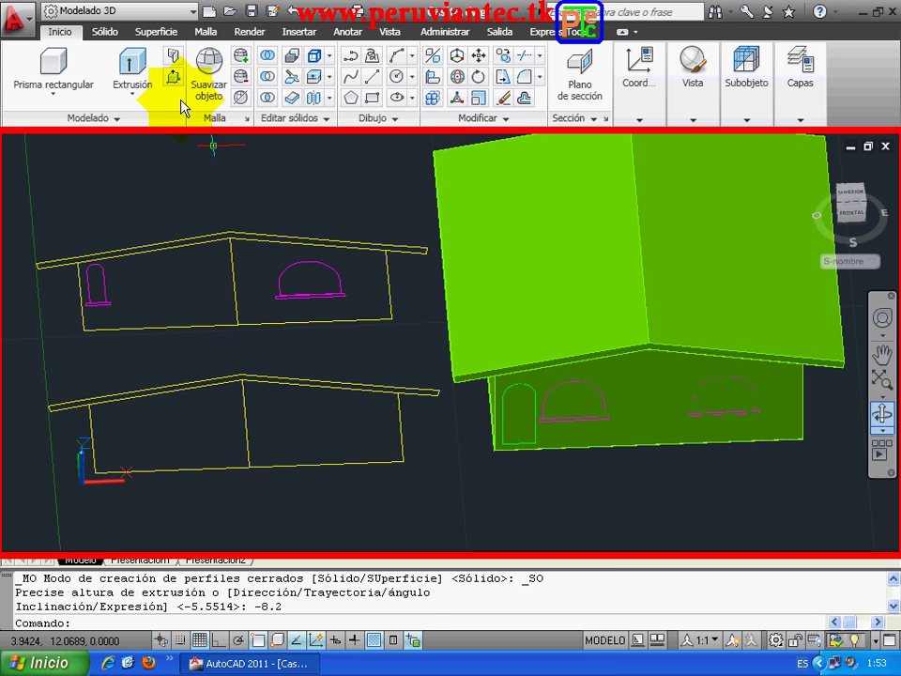
right_click(422, 359)
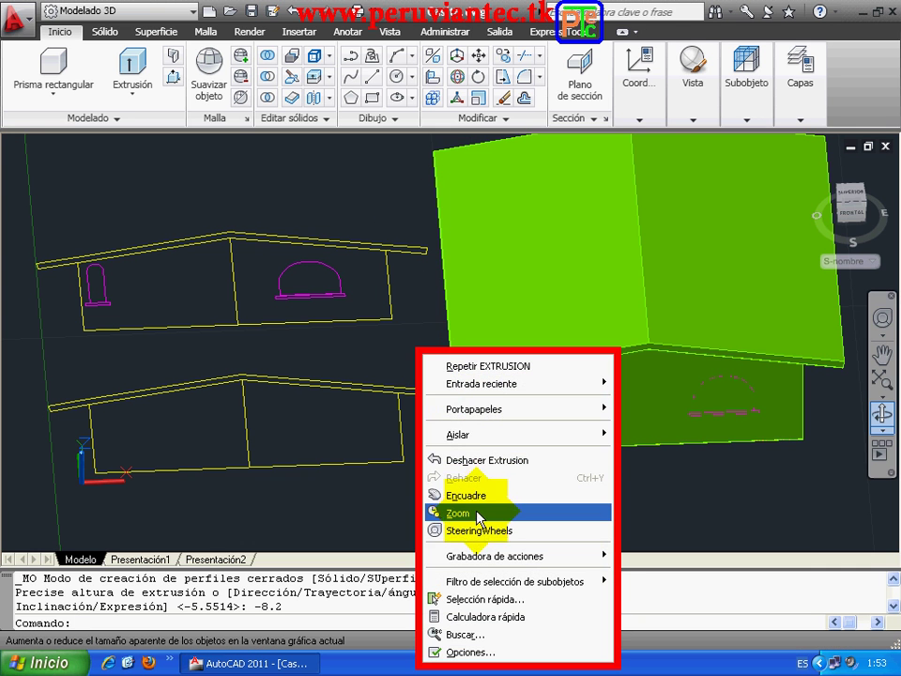
left_click(459, 512)
right_click(451, 435)
Press-pull the roof slab's lower edge face out by 0.6, then zoom back to the whole house.
left_click(494, 266)
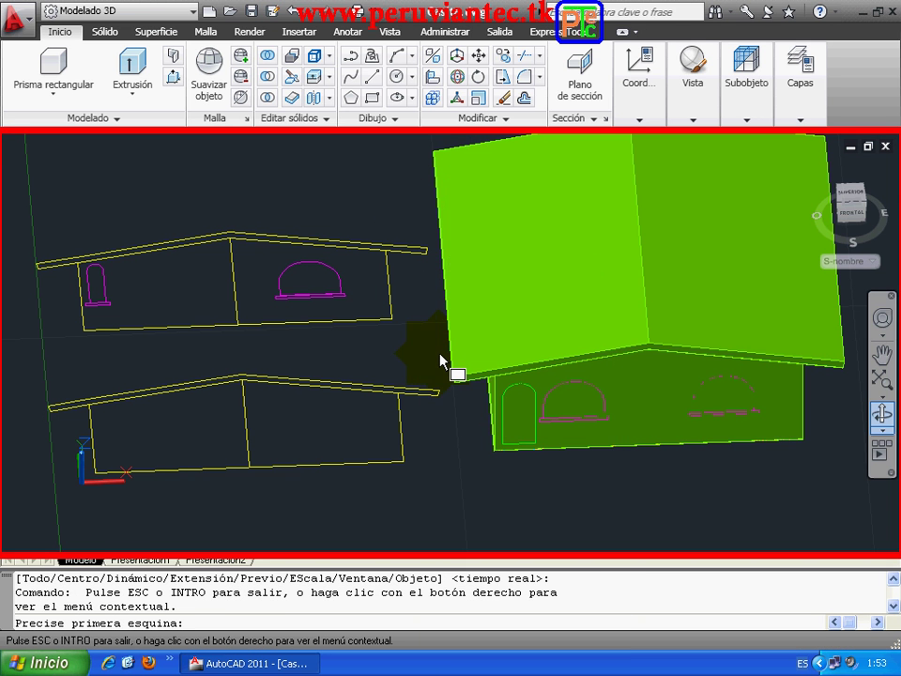
left_click(438, 352)
left_click(519, 419)
right_click(234, 259)
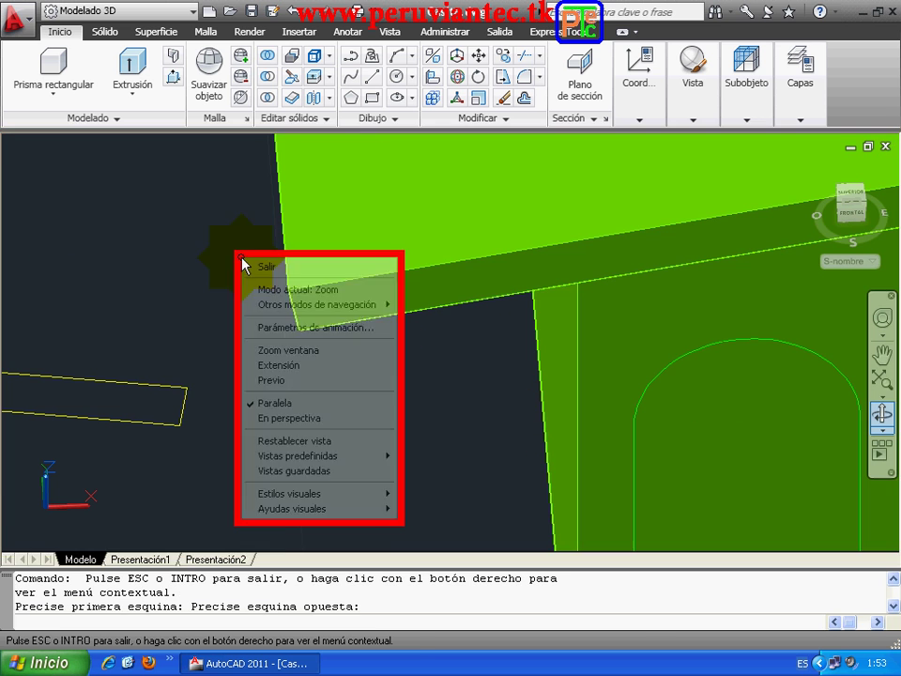
left_click(278, 265)
left_click(173, 79)
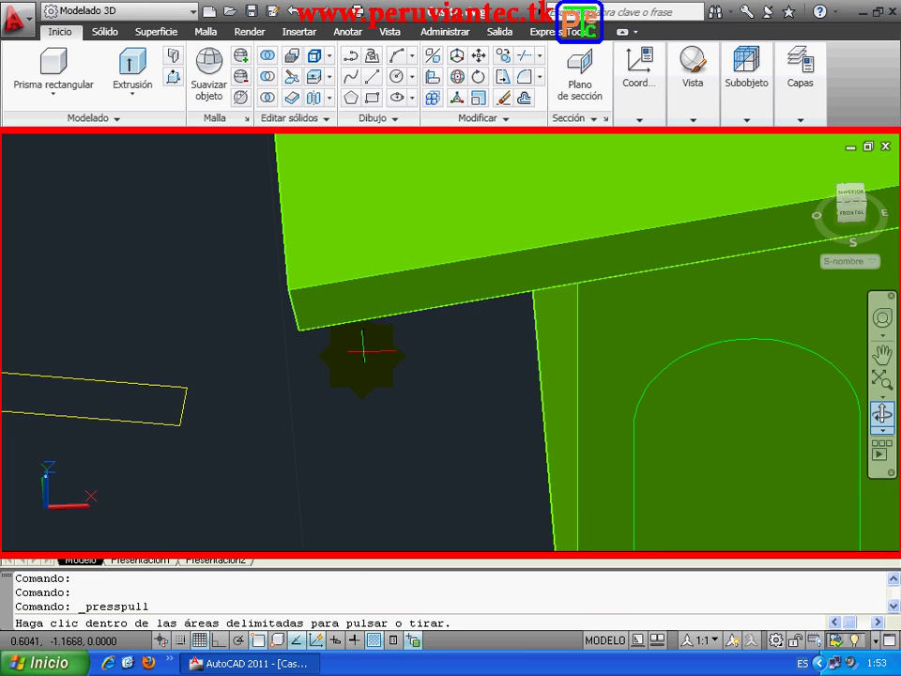
left_click(364, 294)
type("0.6")
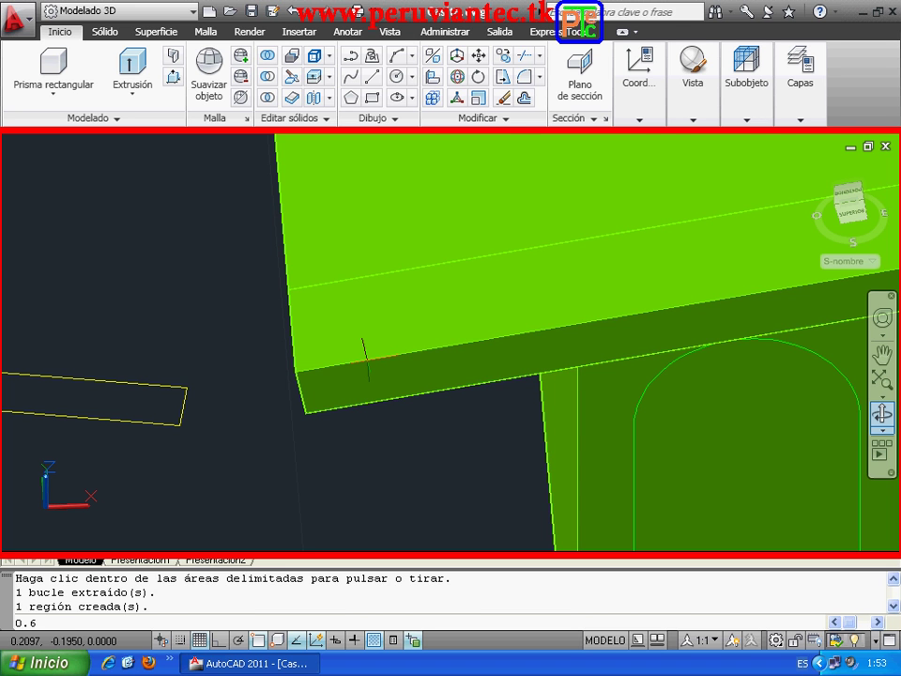
key("Return")
left_click(879, 418)
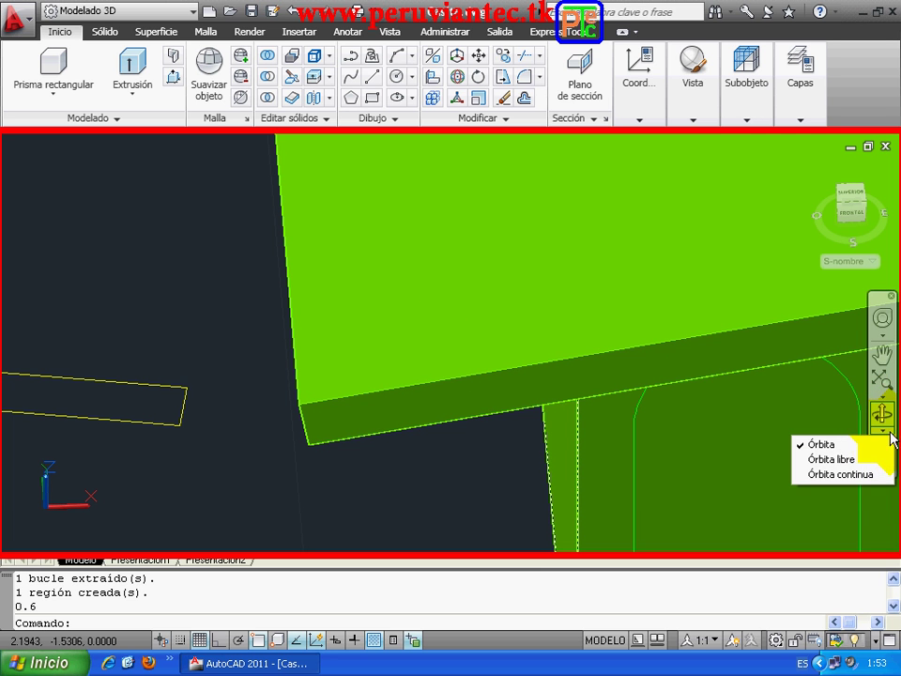
left_click(882, 395)
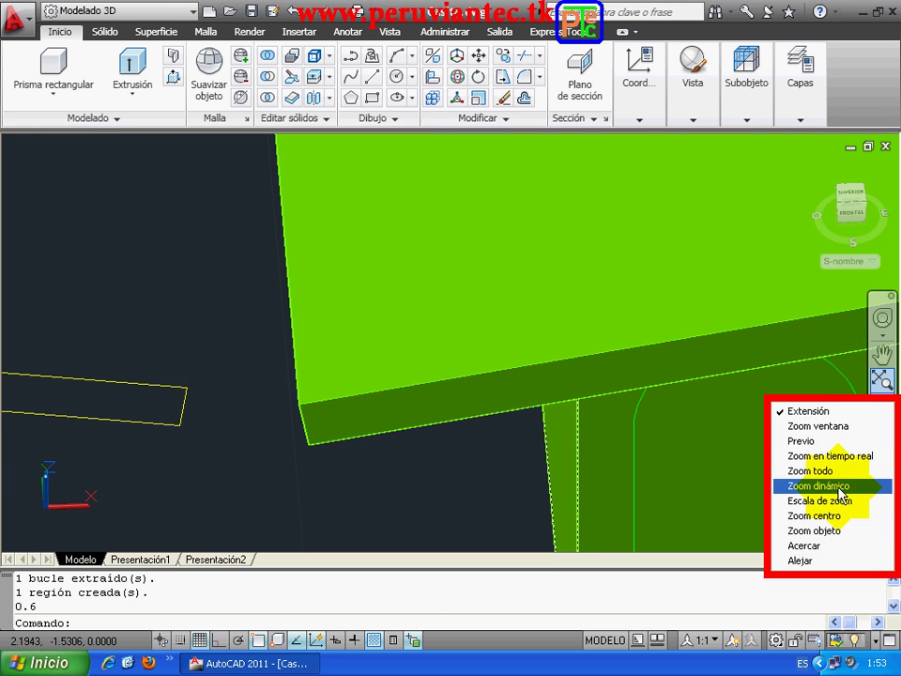
left_click(822, 441)
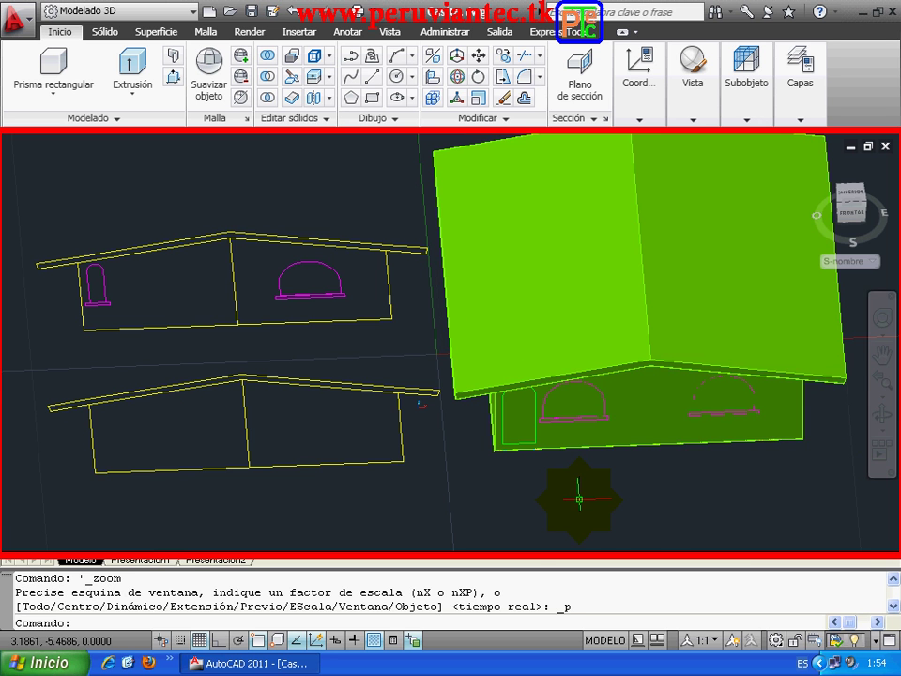
Press-pull the door outline out by 2, then undo that protruding door extrusion.
key("Escape")
left_click(174, 76)
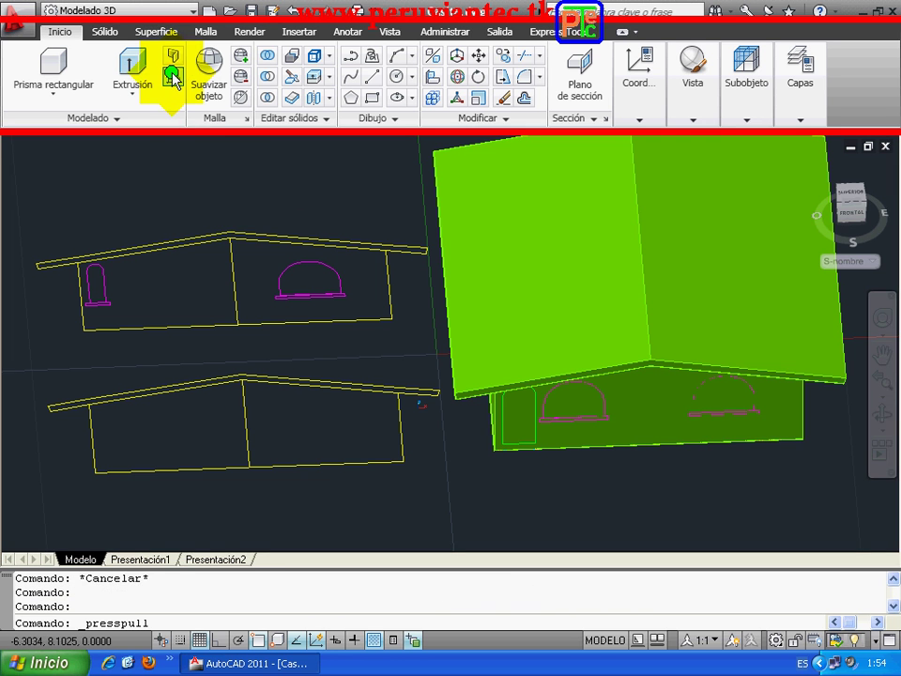
left_click(518, 413)
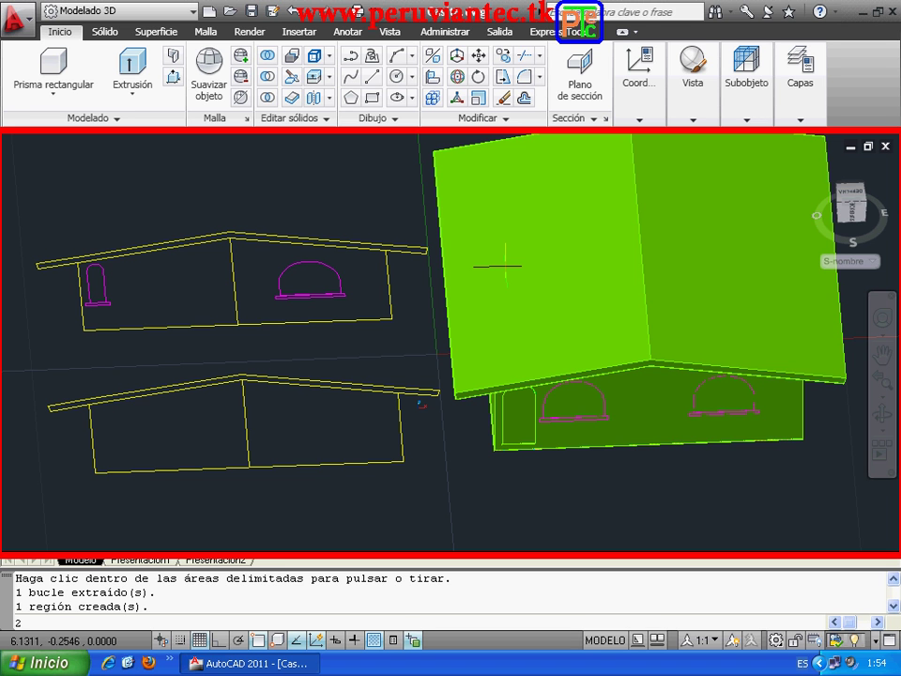
key("Return")
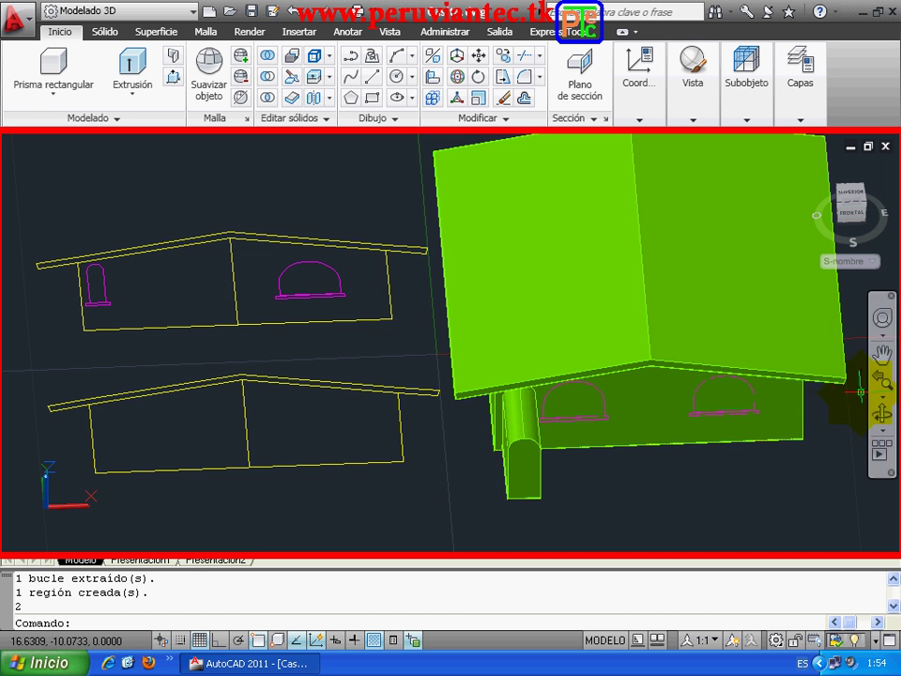
left_click(291, 11)
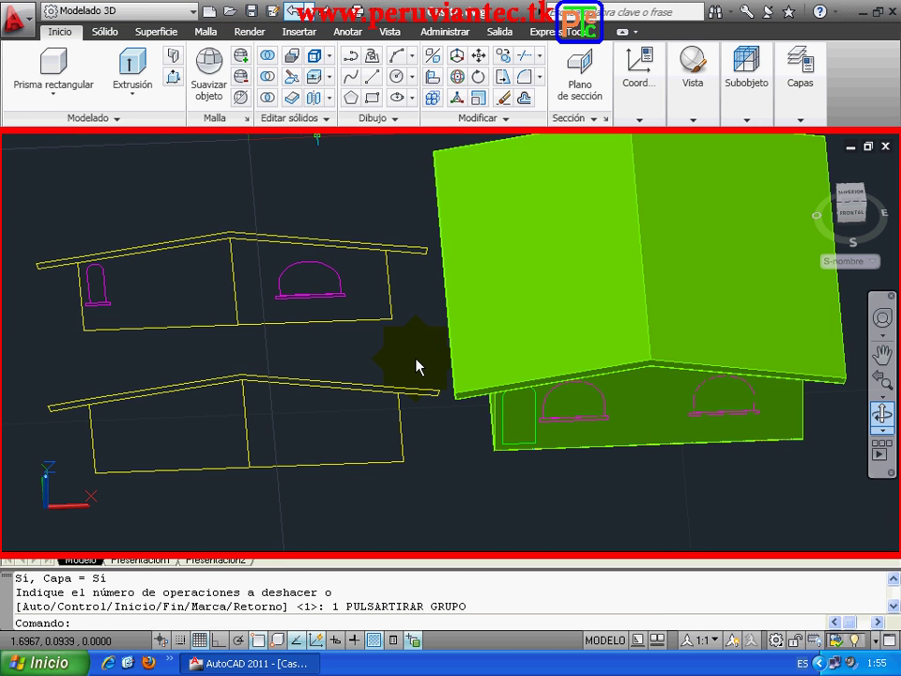
Push the door outline through the front wall as an opening.
left_click(174, 83)
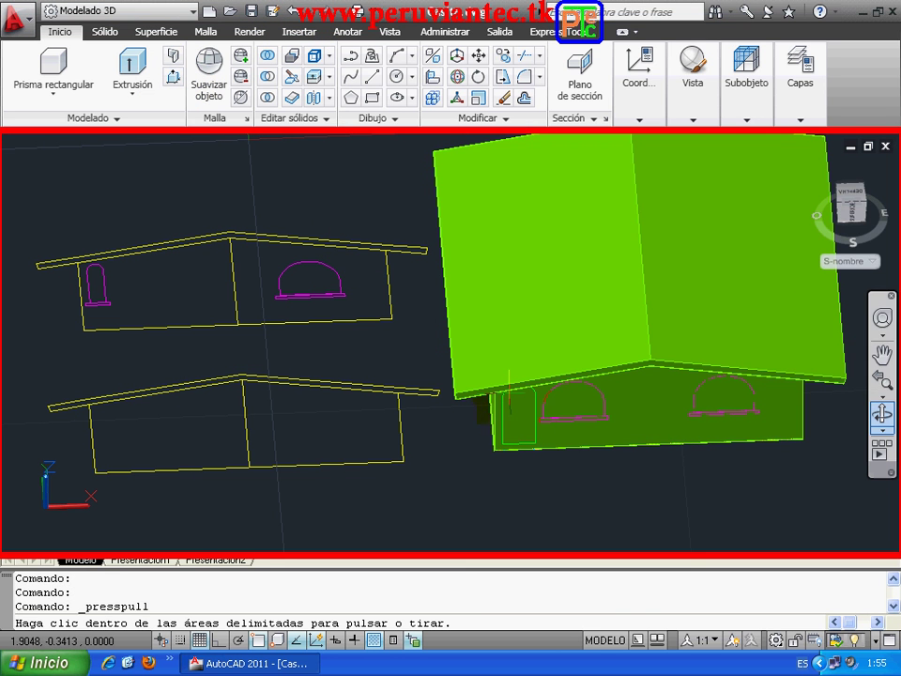
left_click(526, 404)
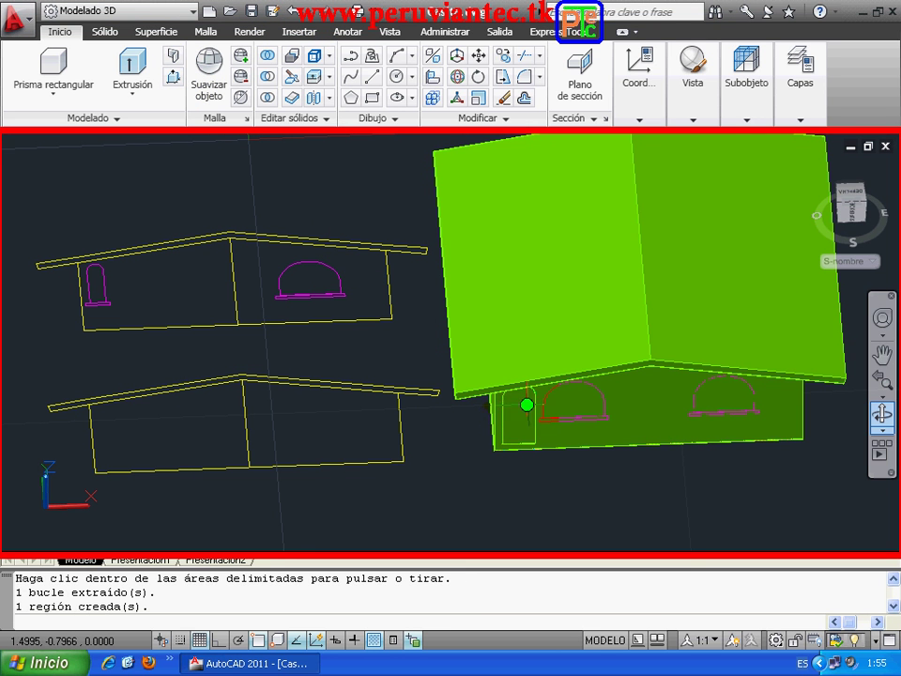
left_click(505, 287)
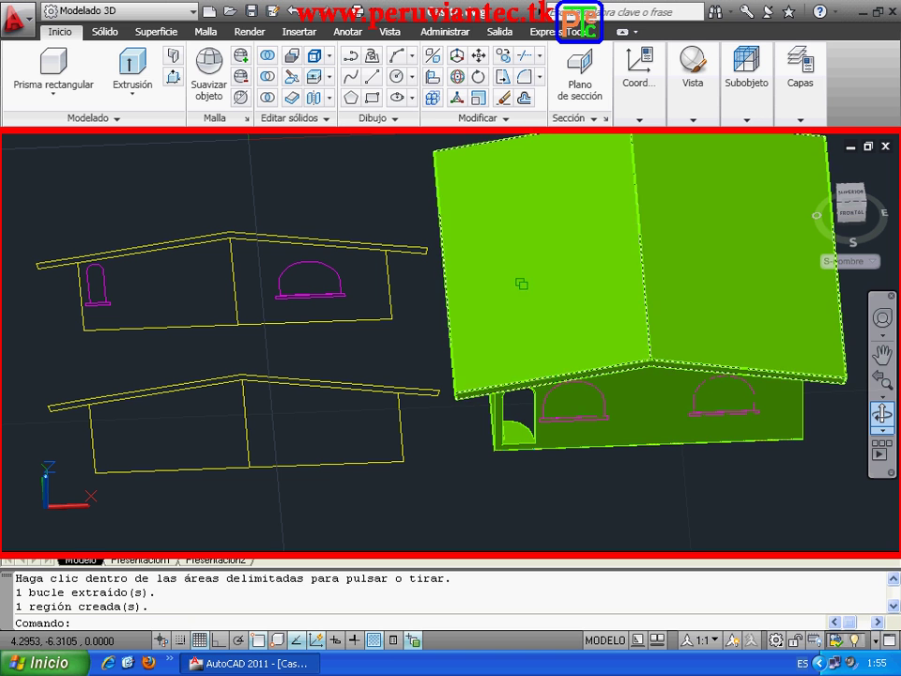
Push the left and right arched window outlines through the wall.
left_click(177, 83)
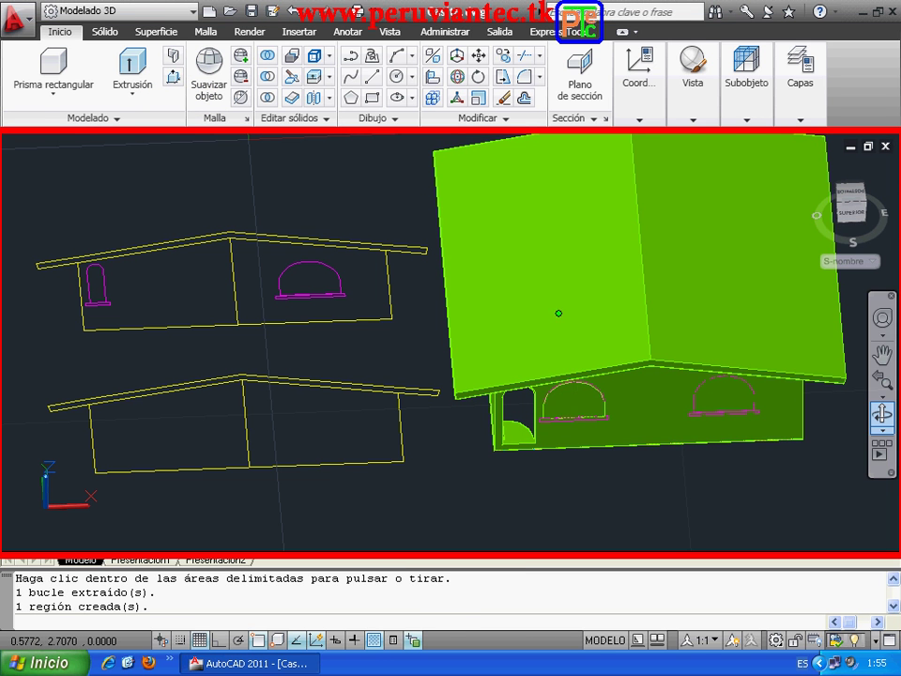
left_click(558, 313)
left_click(173, 83)
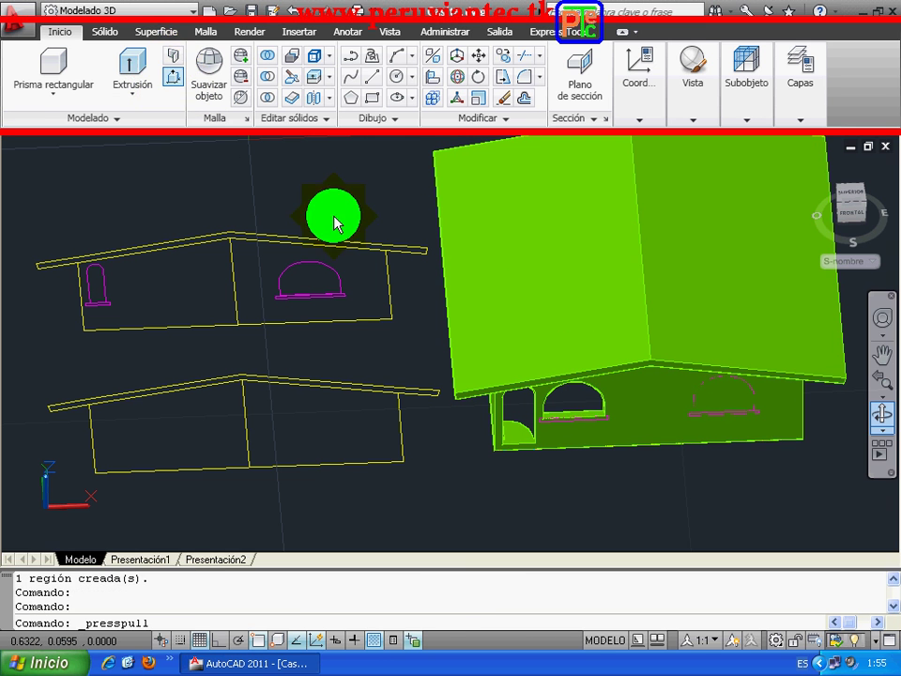
left_click(725, 305)
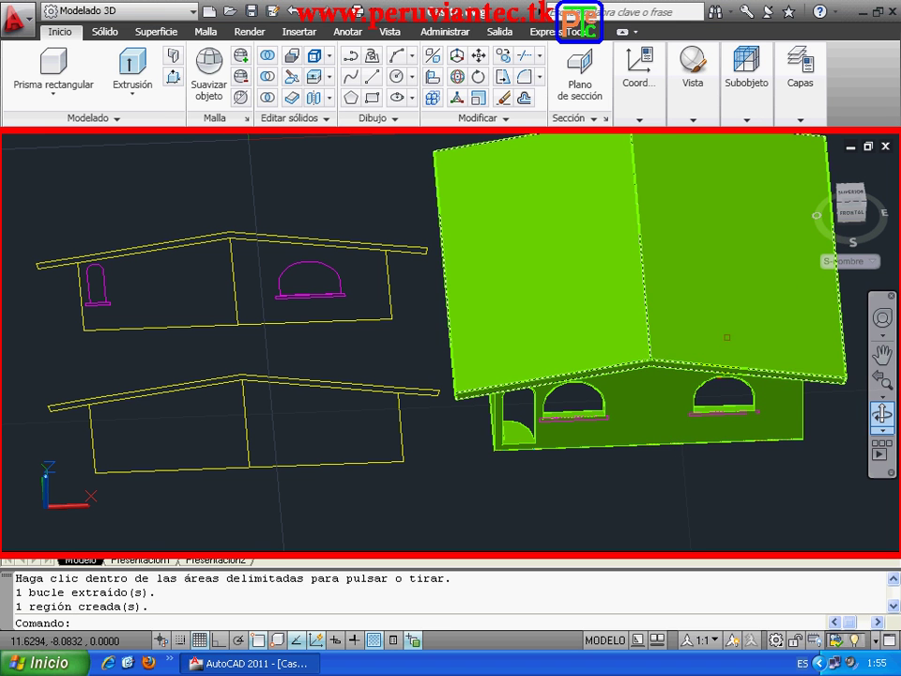
right_click(626, 479)
Zoom in on the arched-window wall and press-pull the left window's sill out 0.1.
left_click(671, 327)
right_click(612, 460)
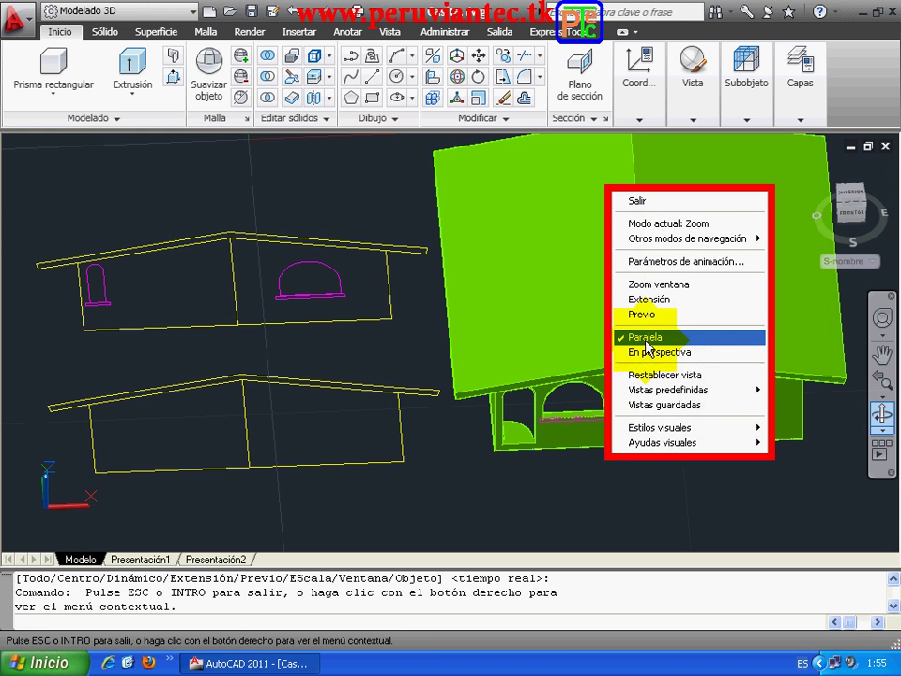
left_click(657, 284)
mouse_move(522, 392)
left_mouse_down()
mouse_move(706, 458)
mouse_move(816, 470)
left_mouse_up()
right_click(469, 438)
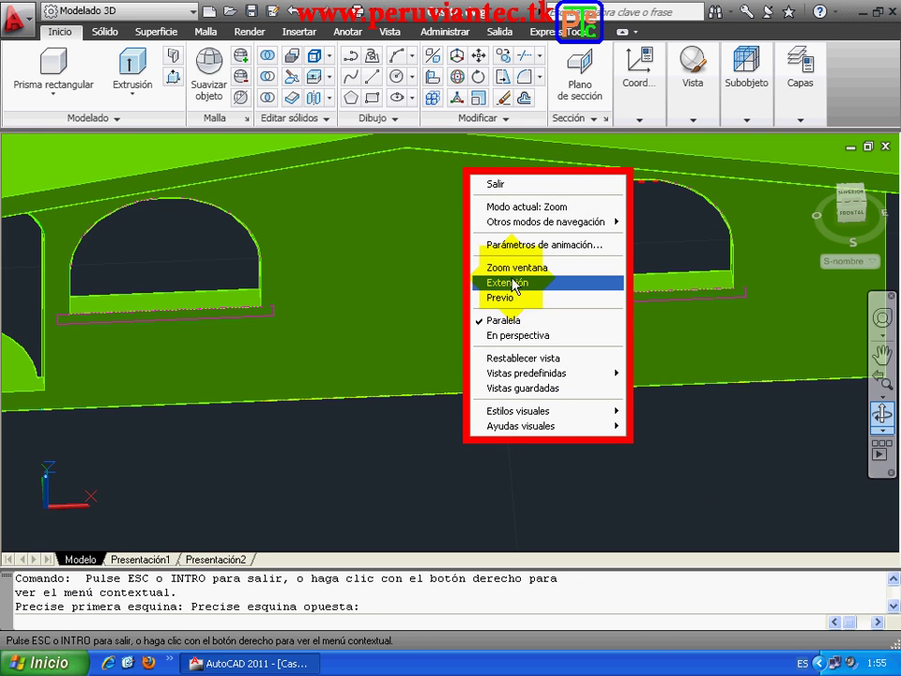
left_click(516, 185)
left_click(174, 83)
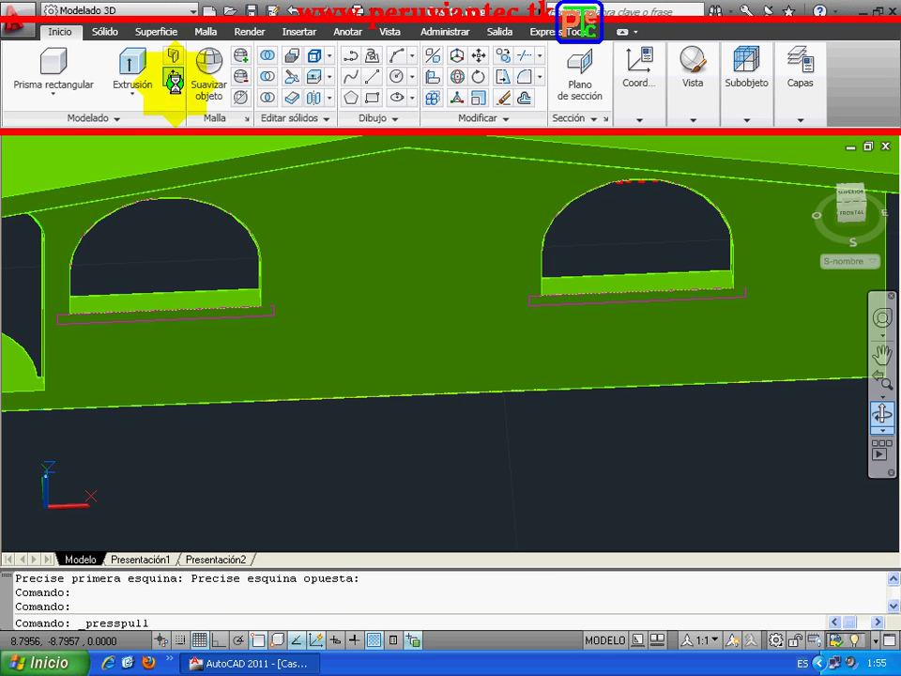
left_click(179, 314)
type("0.1")
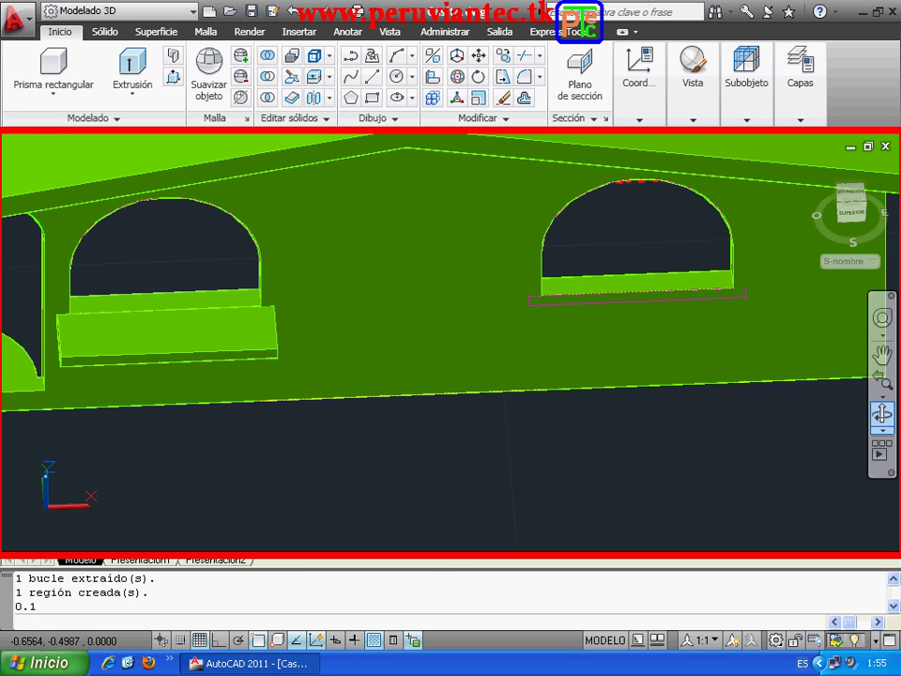
type(".1")
key("Return")
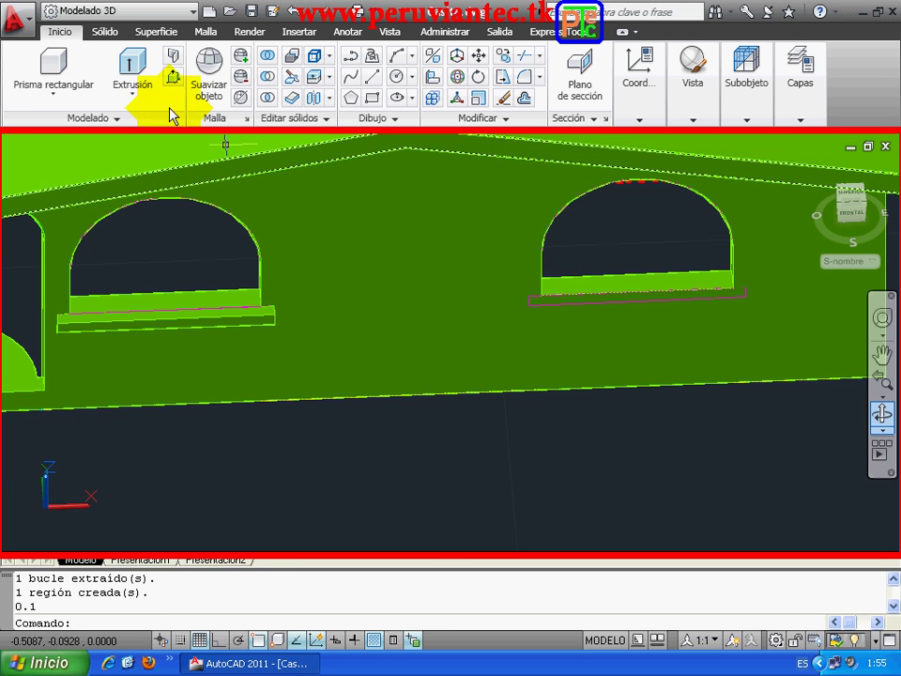
Press-pull the right window's sill out 0.1, then zoom out to the whole house.
left_click(173, 91)
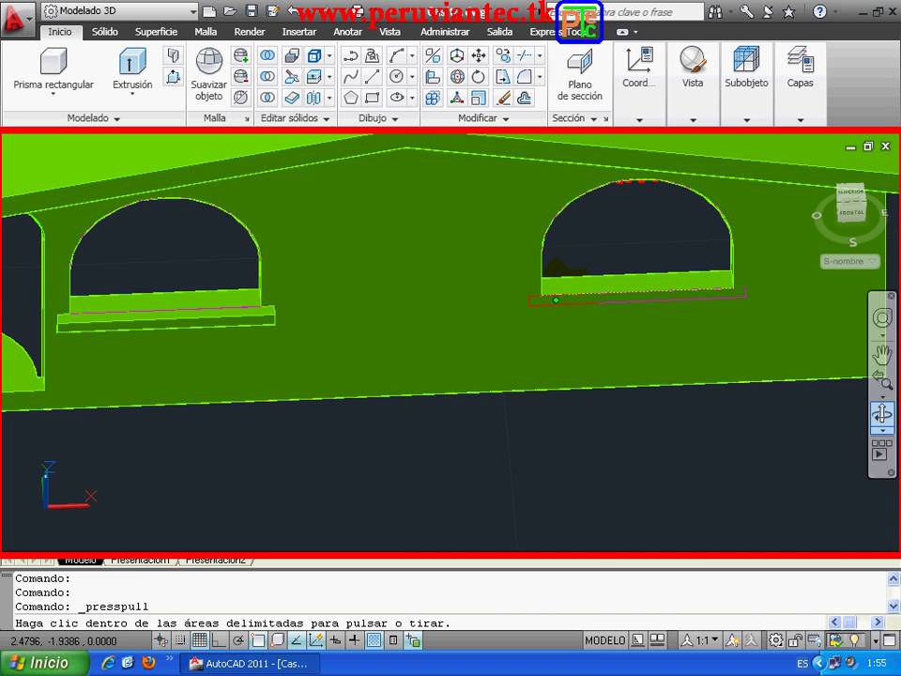
left_click(555, 324)
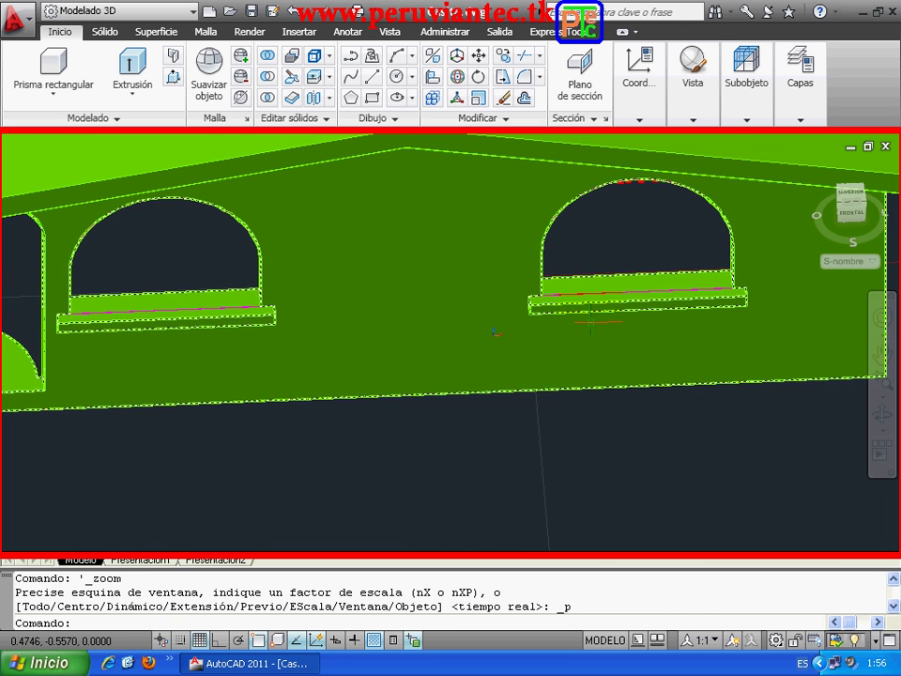
right_click(537, 424)
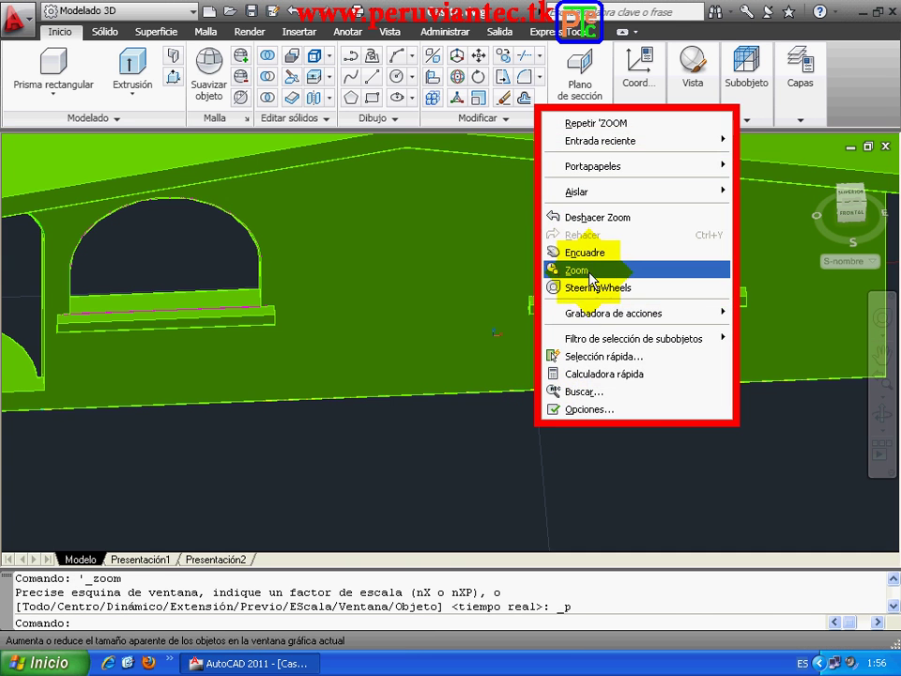
left_click(561, 270)
left_click_drag(490, 252, 501, 454)
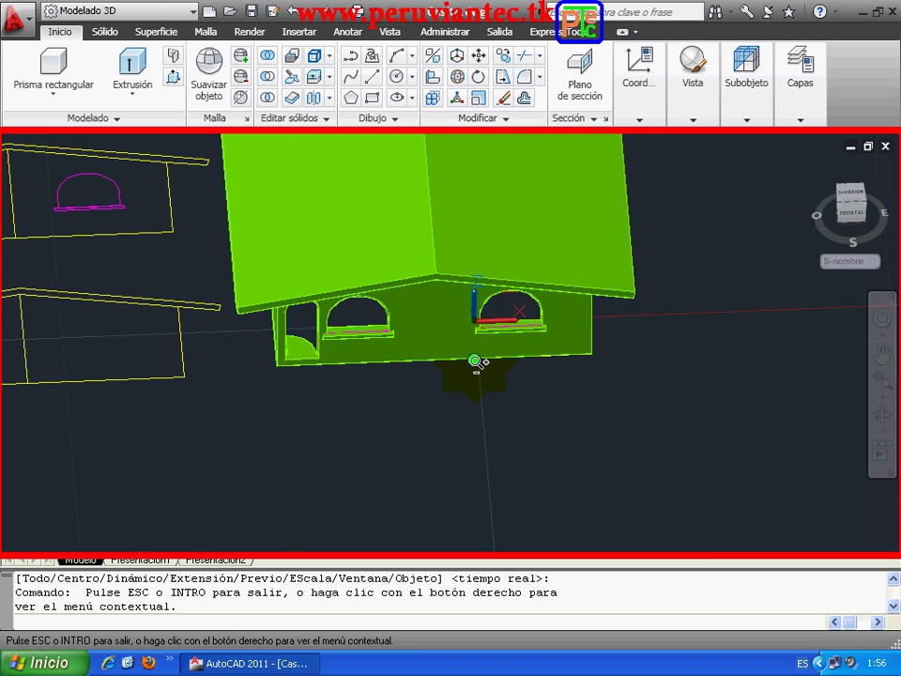
right_click(553, 366)
Move the roof slab onto the Techo layer so it turns magenta.
left_click(589, 375)
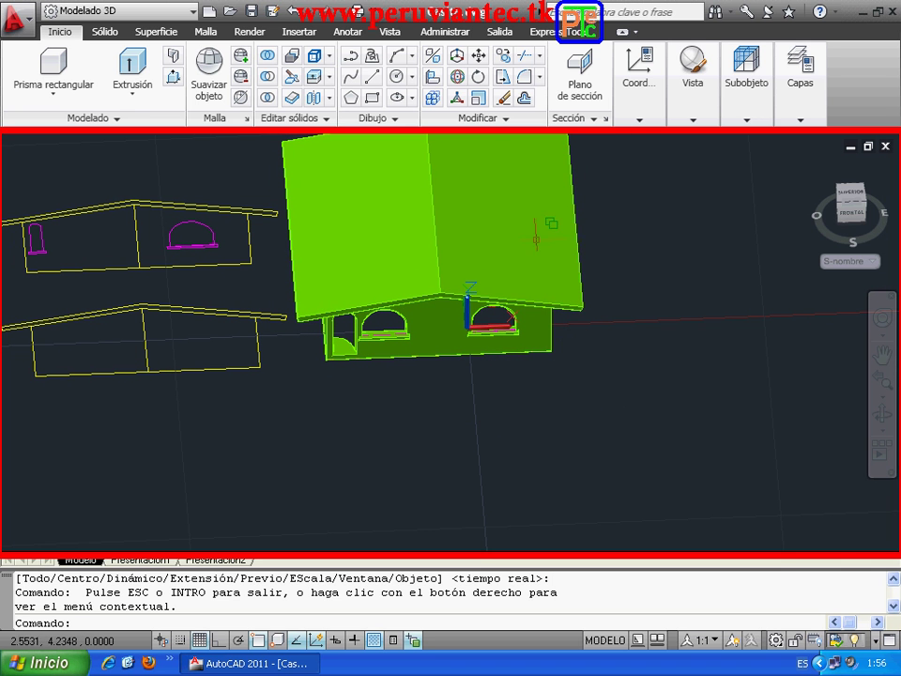
left_click(550, 244)
left_click(801, 120)
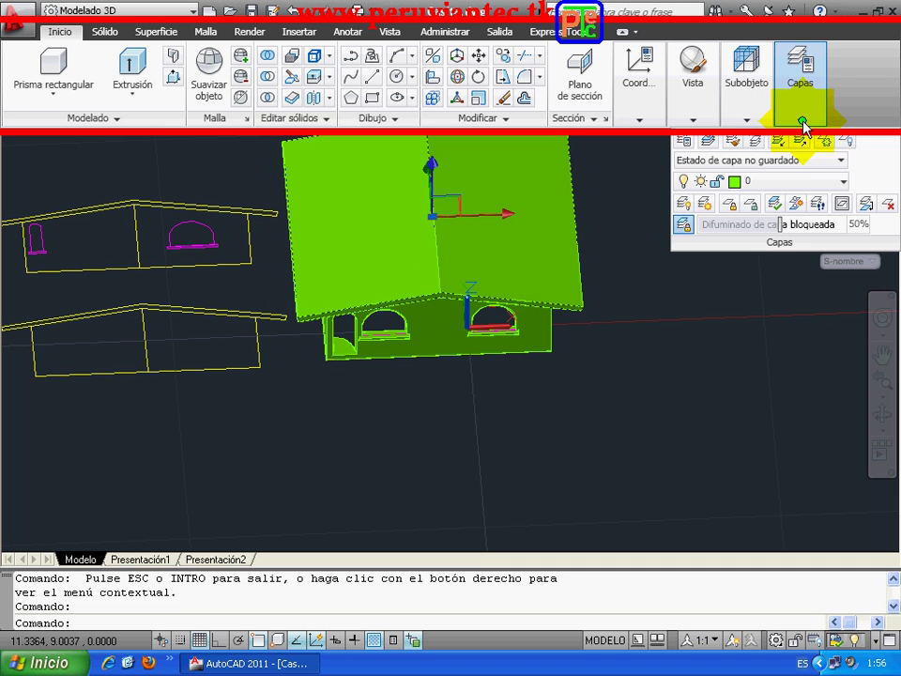
left_click(839, 184)
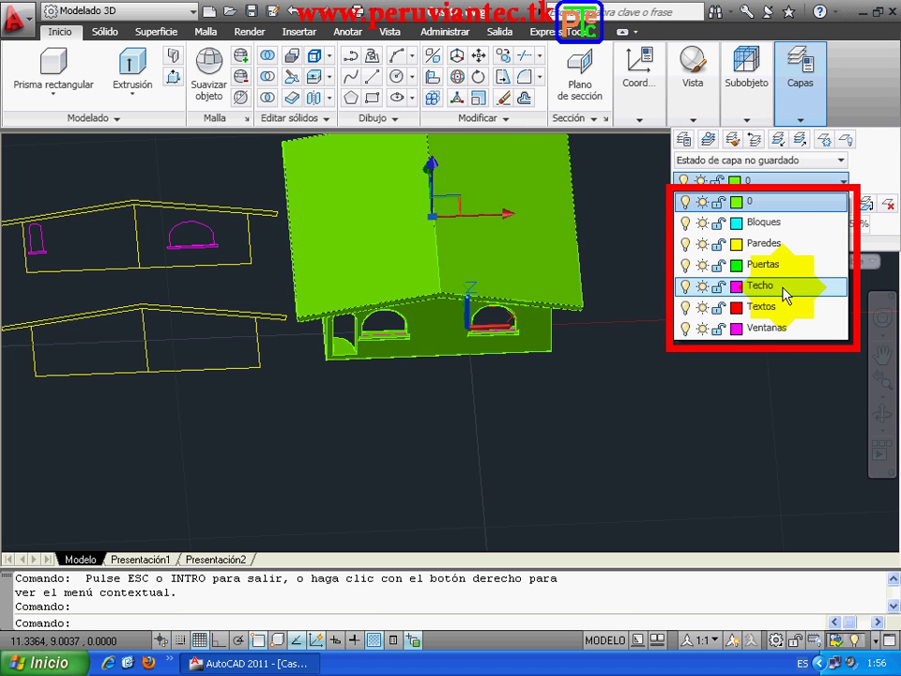
left_click(784, 296)
key("Escape")
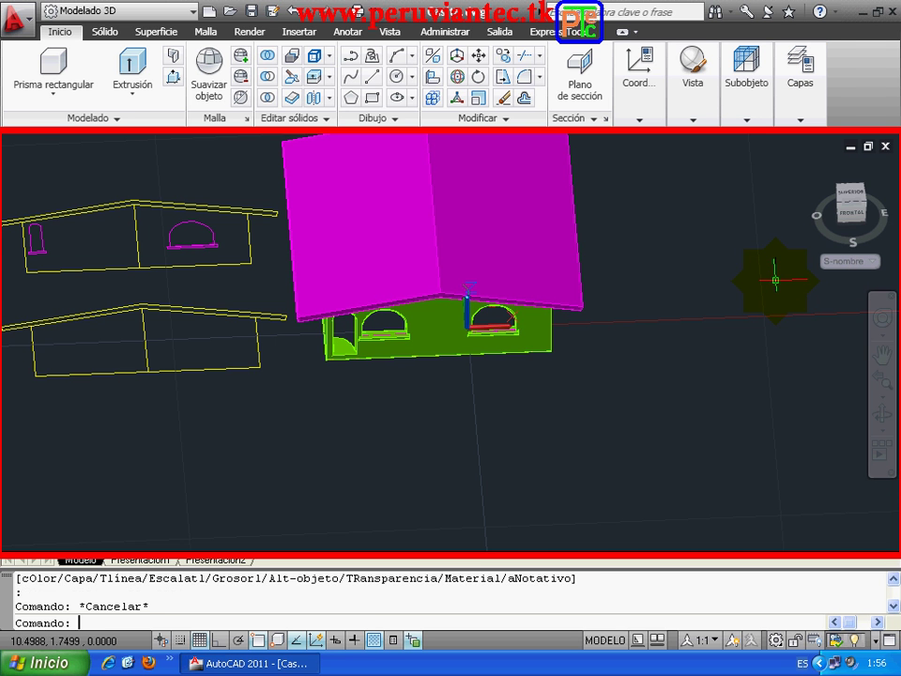
left_click(882, 413)
Orbit to an elevated three-quarter view and pan the house right and down.
mouse_move(623, 322)
left_mouse_down()
mouse_move(661, 301)
mouse_move(670, 273)
mouse_move(670, 283)
left_mouse_up()
right_click(669, 284)
left_click(691, 287)
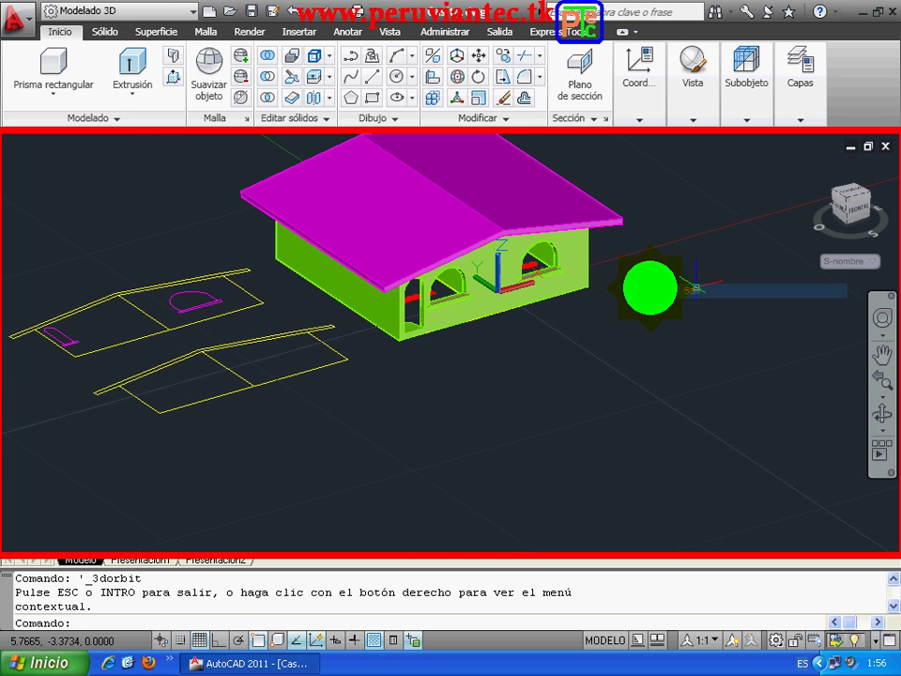
left_click(882, 355)
left_click_drag(533, 279, 564, 344)
right_click(635, 225)
left_click(648, 233)
Window-zoom in closely around the finished house.
right_click(676, 268)
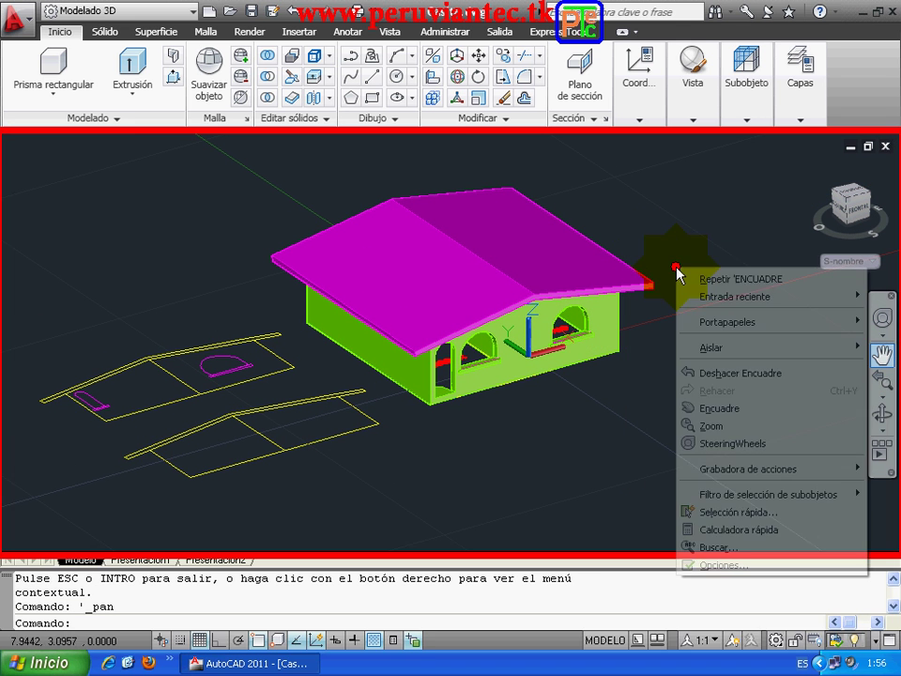
left_click(705, 425)
right_click(660, 383)
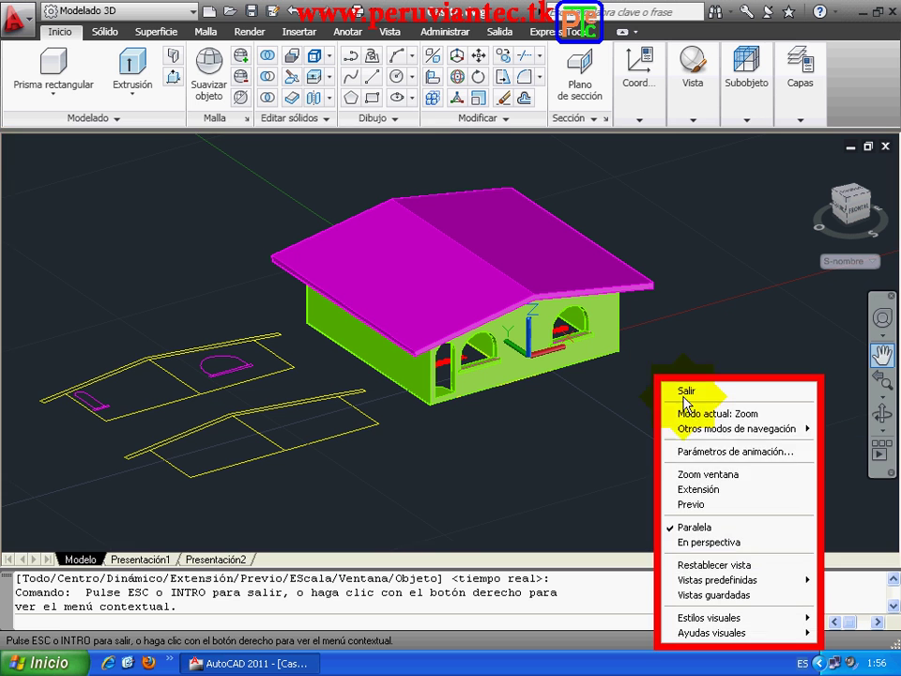
left_click(741, 474)
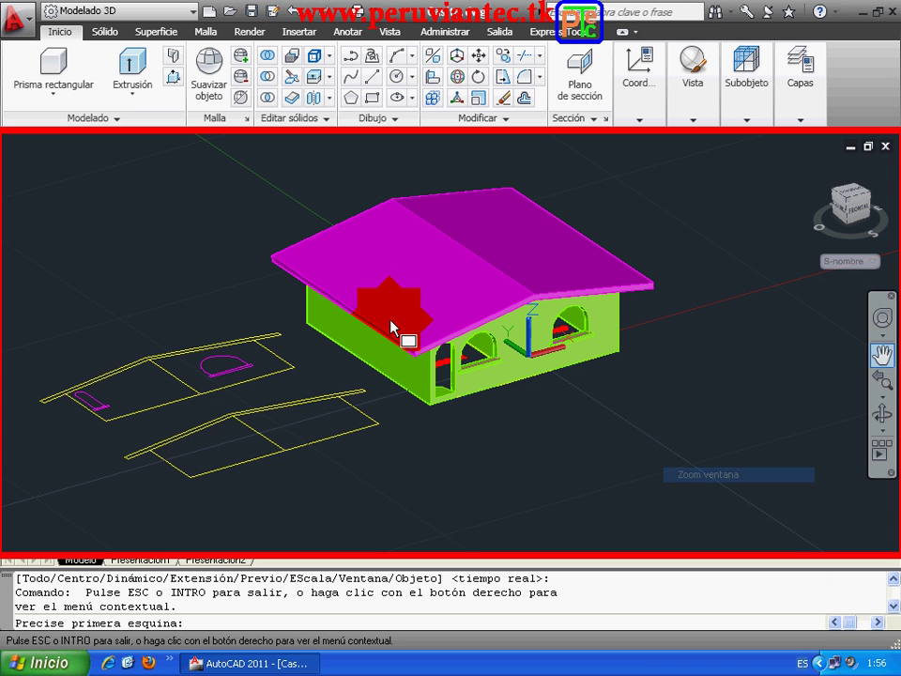
left_click(660, 473)
right_click(228, 199)
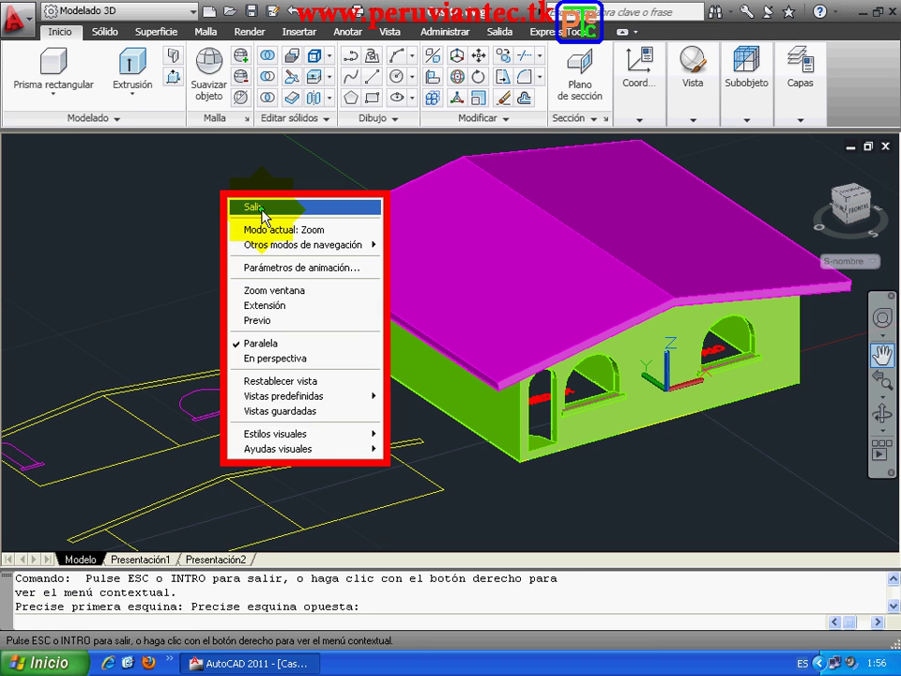
left_click(254, 207)
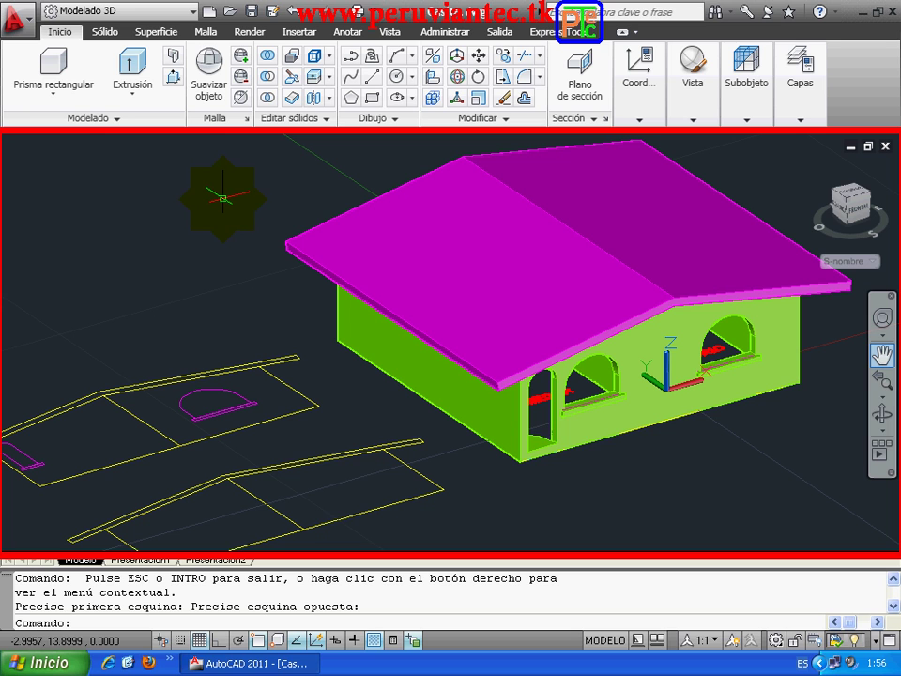